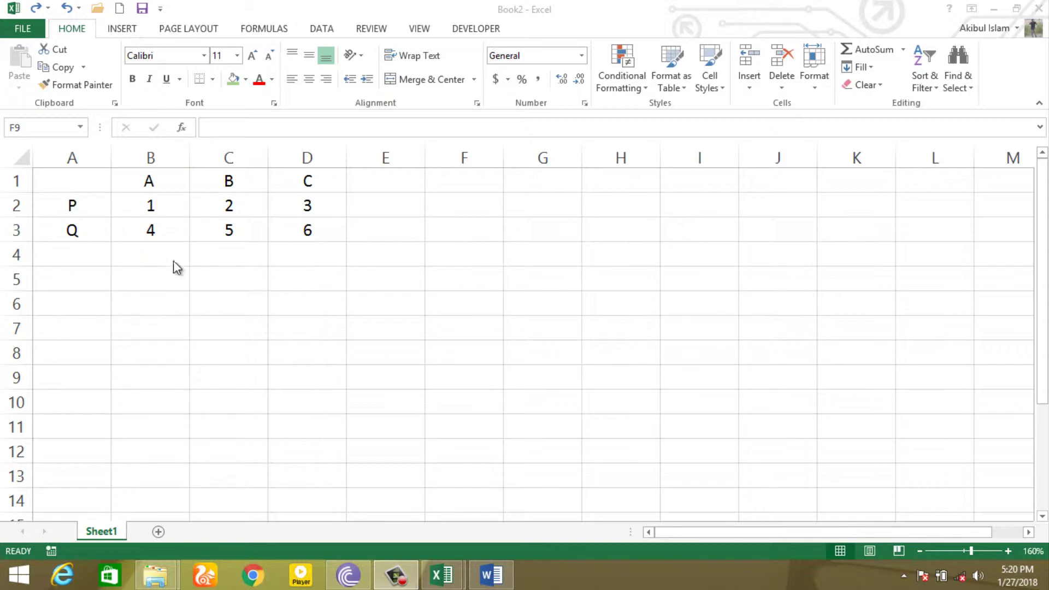
Copy the A1:D3 table and paste it at G1, giving a duplicate in G1:J3.
mouse_move(70, 180)
left_mouse_down()
mouse_move(134, 209)
mouse_move(305, 235)
left_mouse_up()
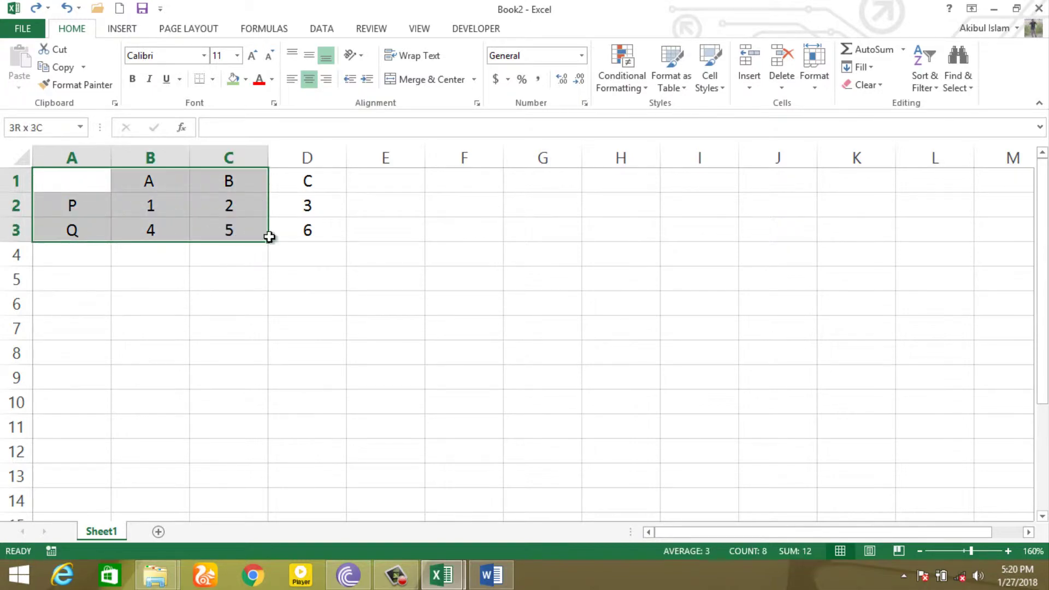
left_click(63, 68)
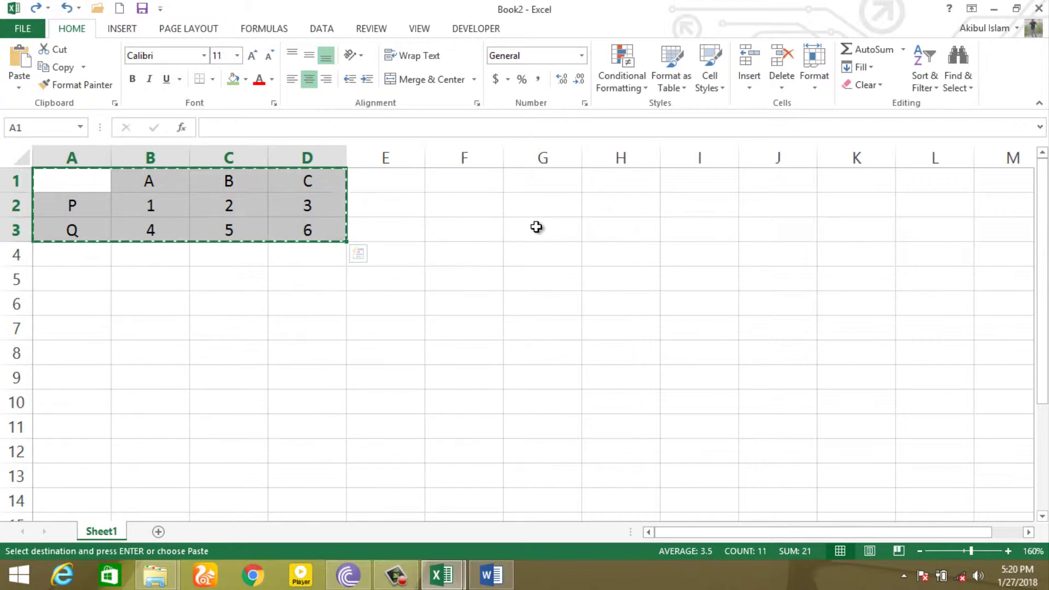
left_click(538, 180)
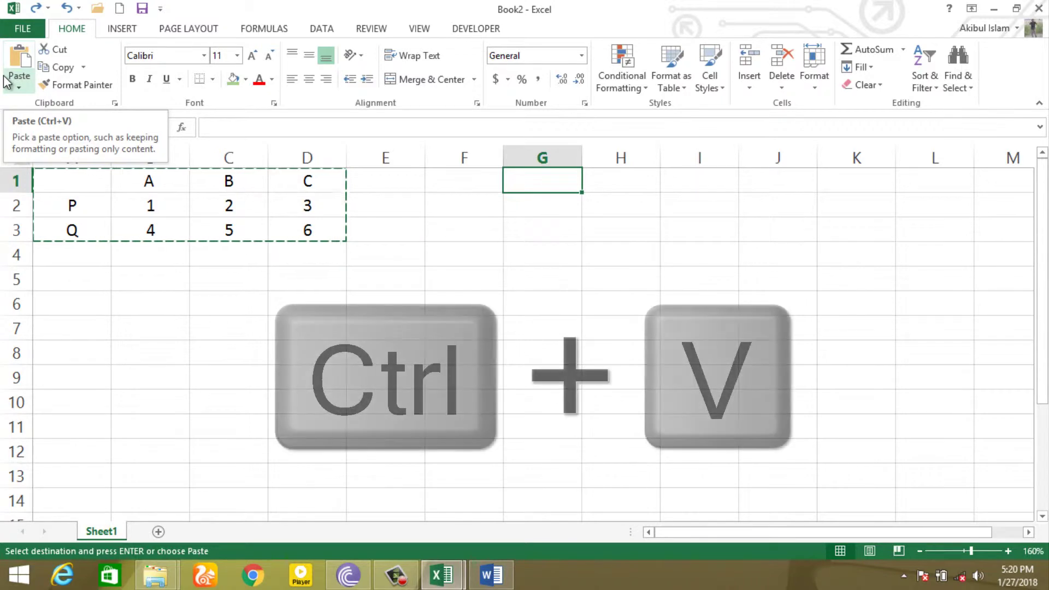
type("A\tB\tC P\t1\t2\t3 Q\t4\t5\t6")
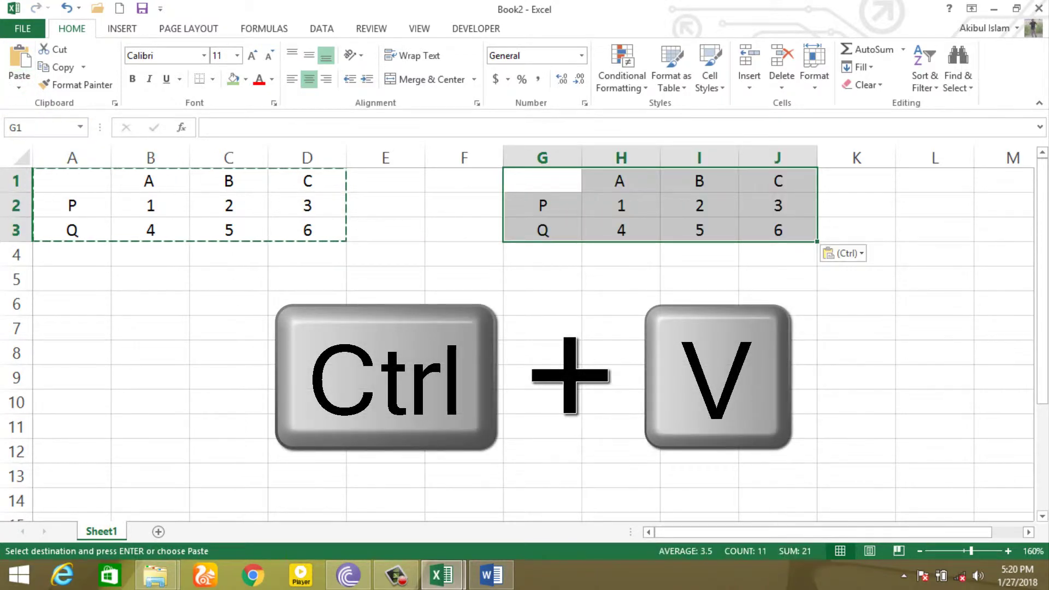
left_click(311, 391)
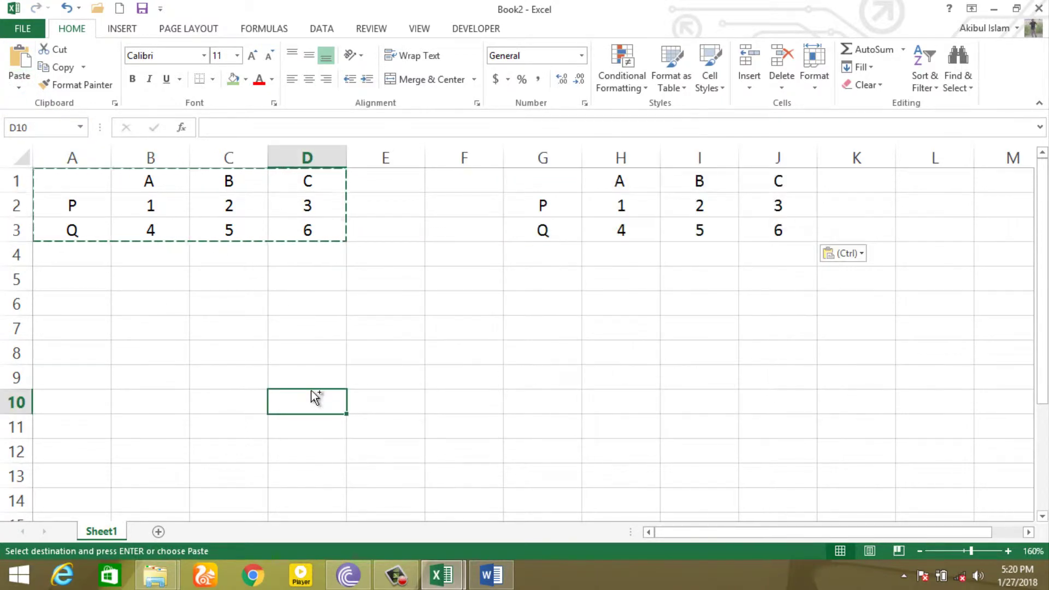
Undo the paste into G1:J3 and cancel the pending copy of A1:D3 from E4.
key("ctrl+z")
left_click_drag(342, 350, 306, 353)
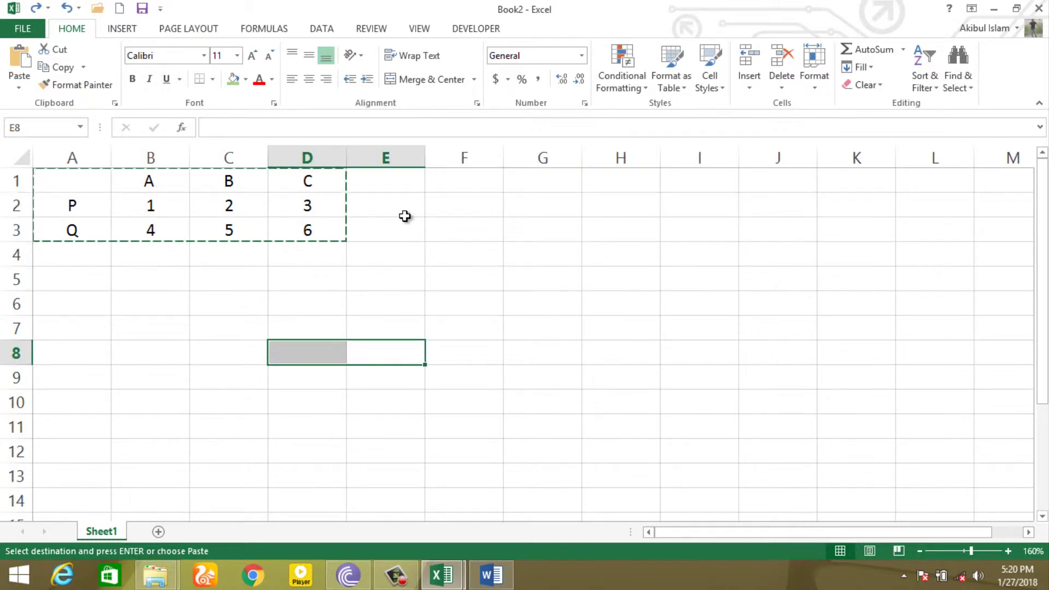
left_click(403, 211)
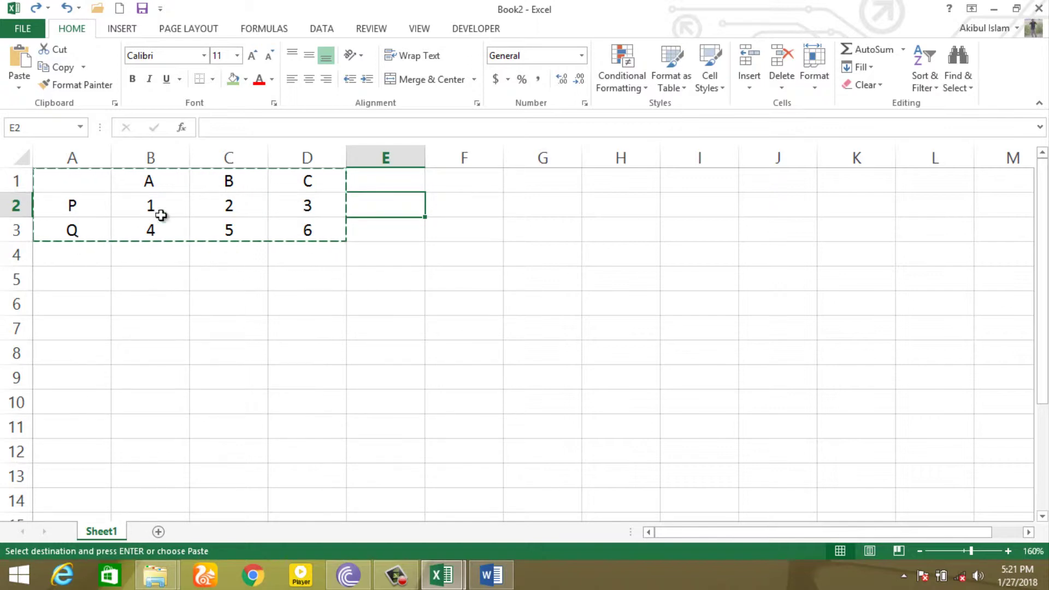
left_click(406, 257)
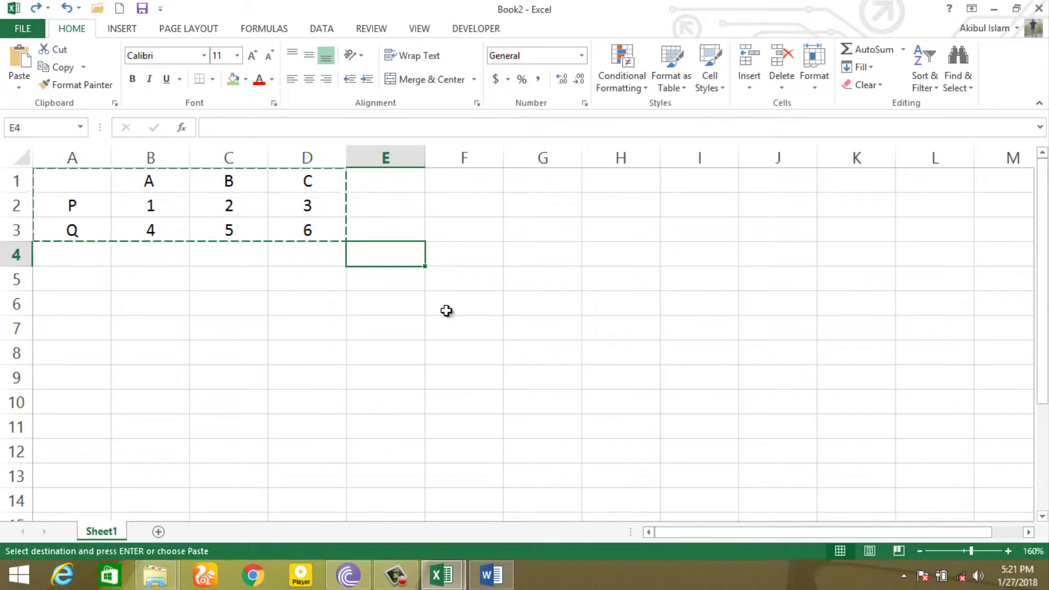
key("Escape")
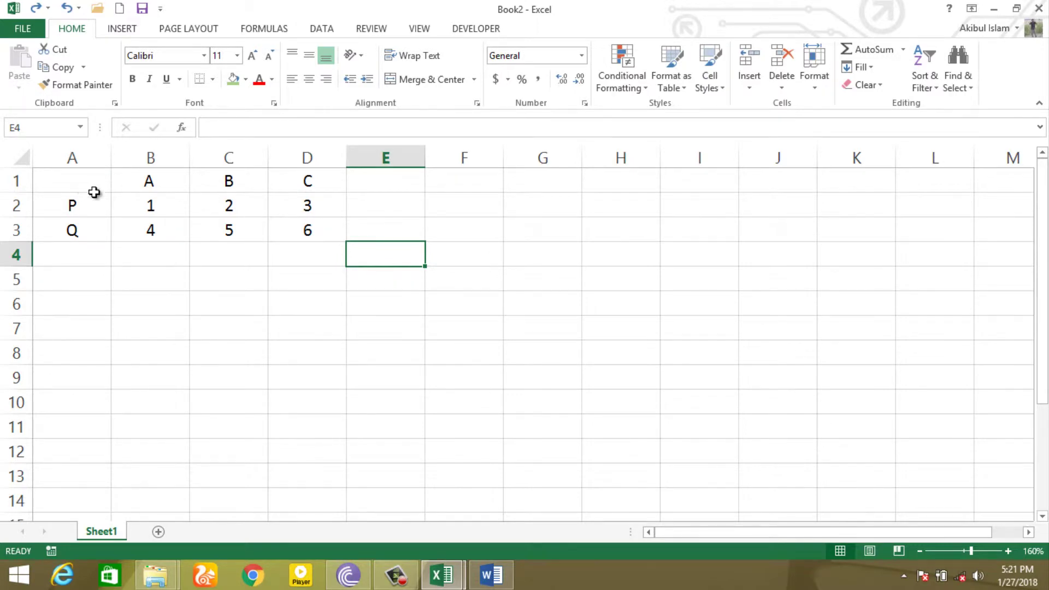
left_click_drag(94, 192, 300, 230)
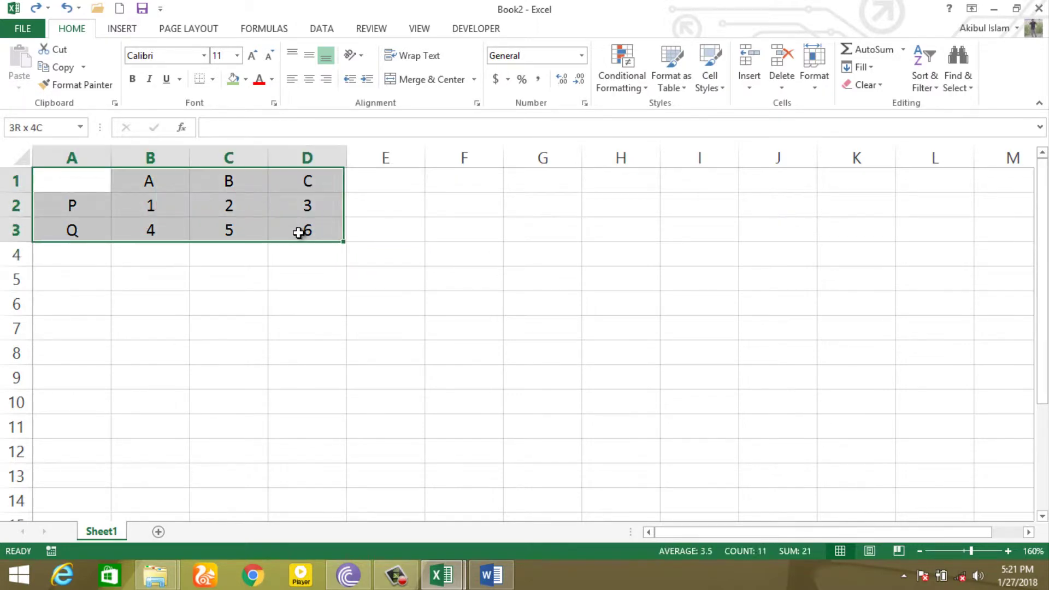
left_click(59, 50)
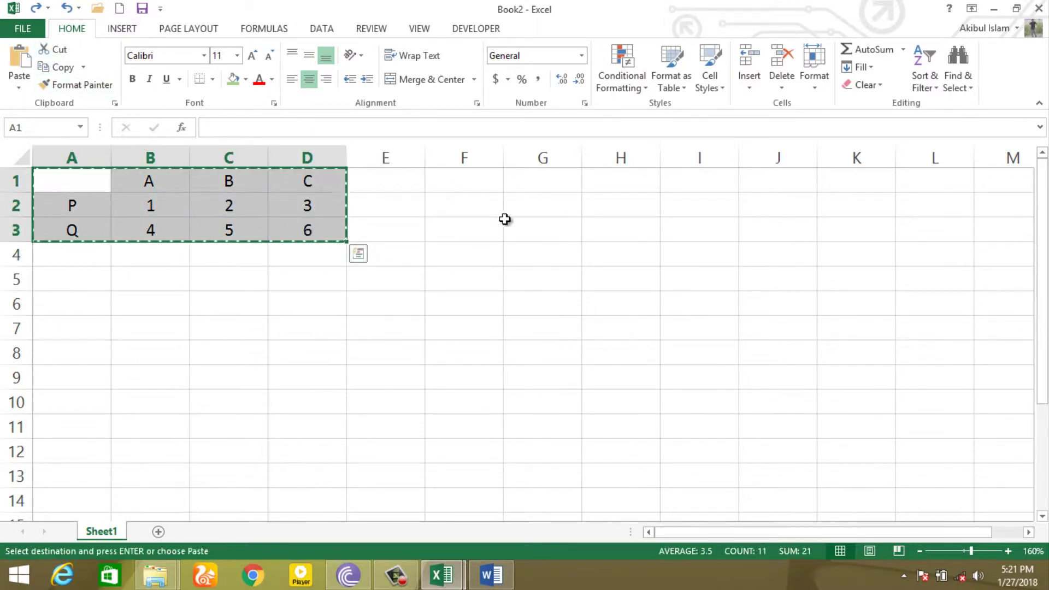
left_click(541, 179)
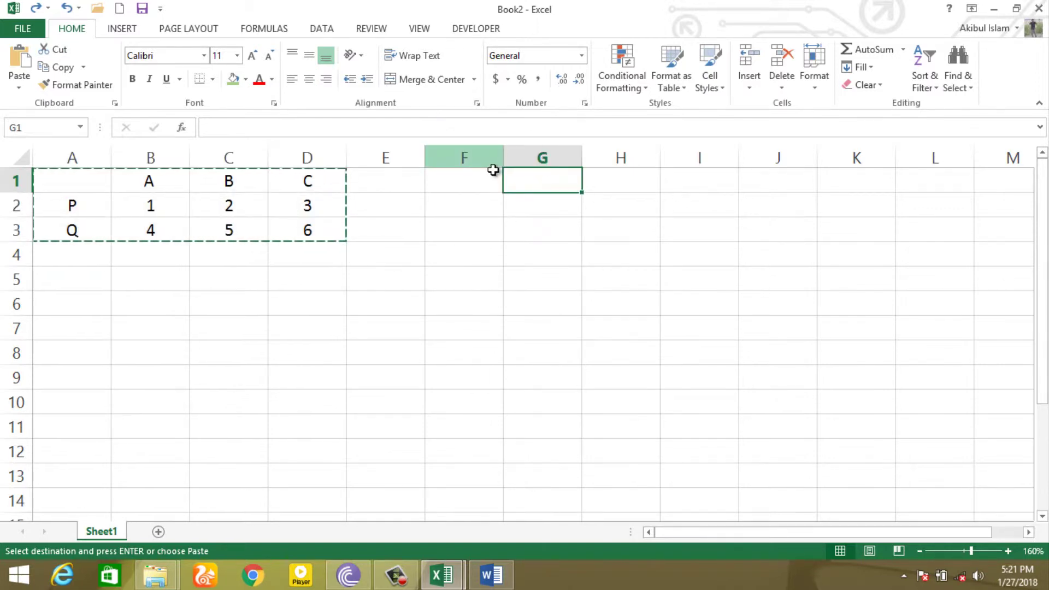
left_click(15, 81)
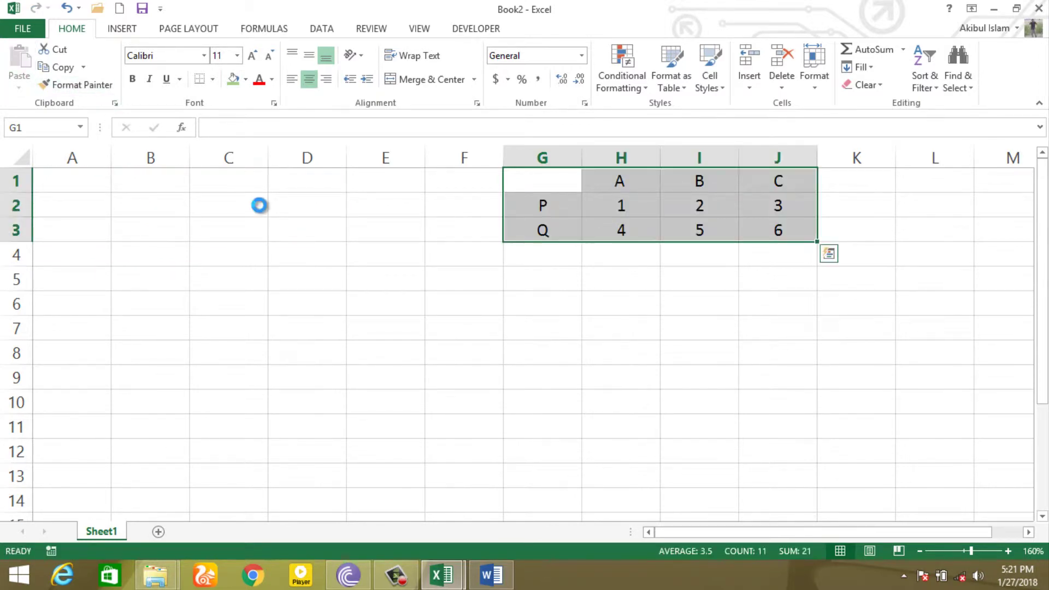
key("ctrl+z")
left_click(363, 293)
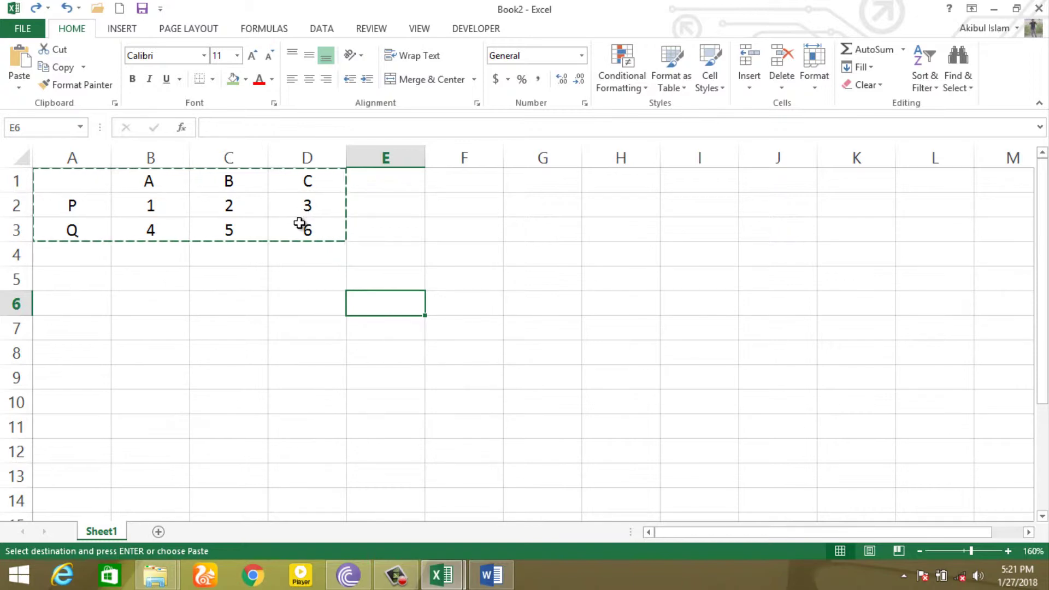
key("Escape")
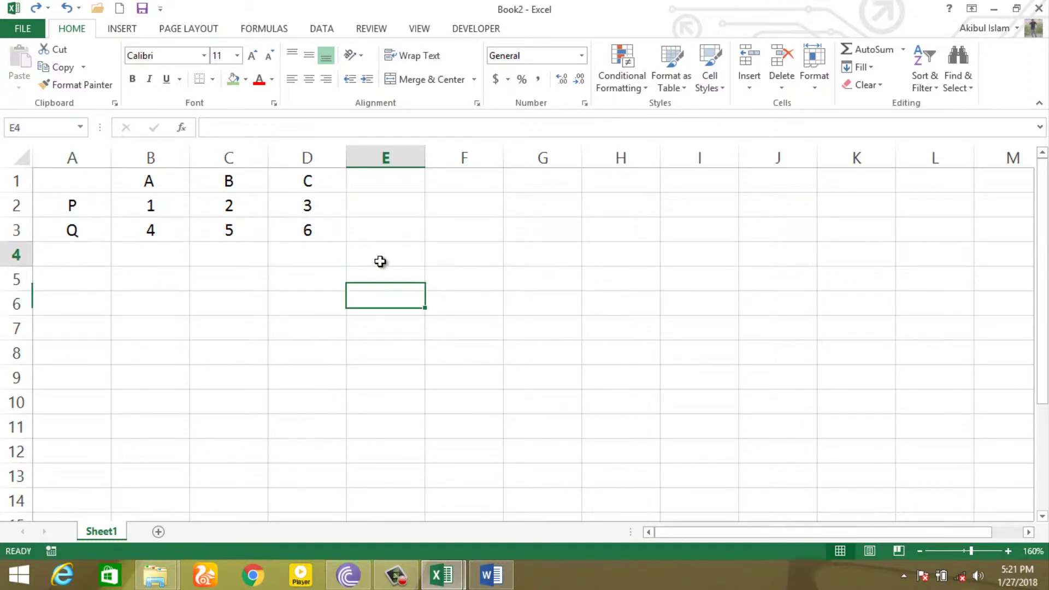
left_click(380, 262)
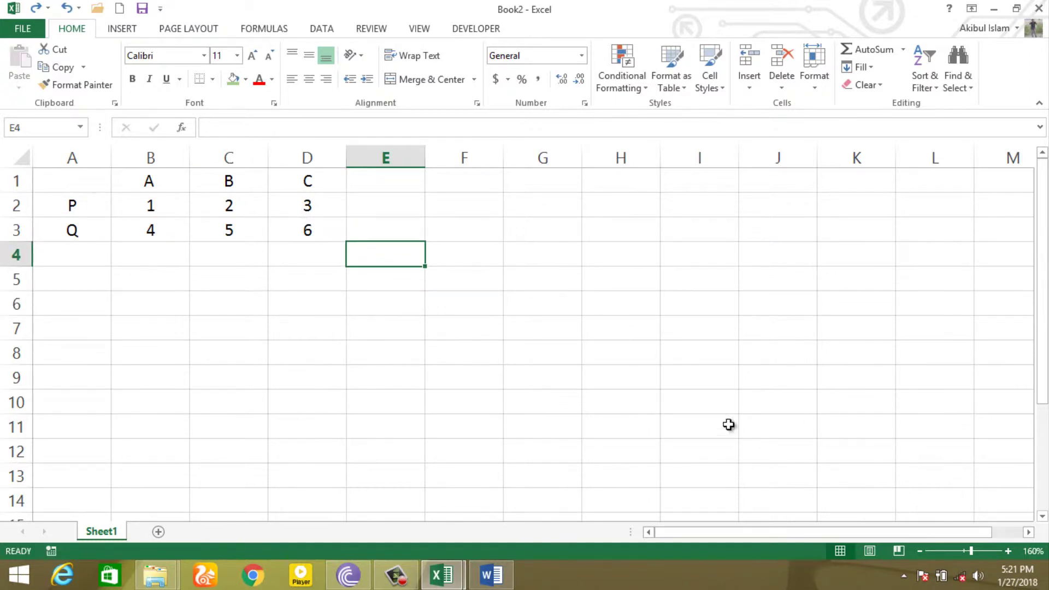
Zoom the sheet to 180% and try moving the A1:D3 table to G1:J3 and back.
left_click(1009, 551)
left_click(1009, 551)
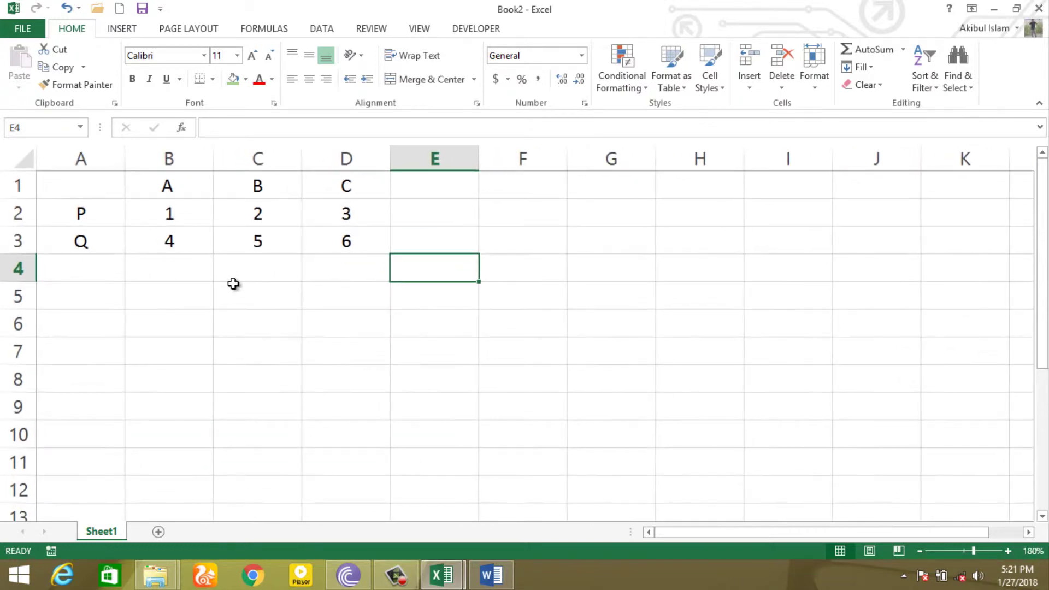
left_click_drag(80, 185, 329, 238)
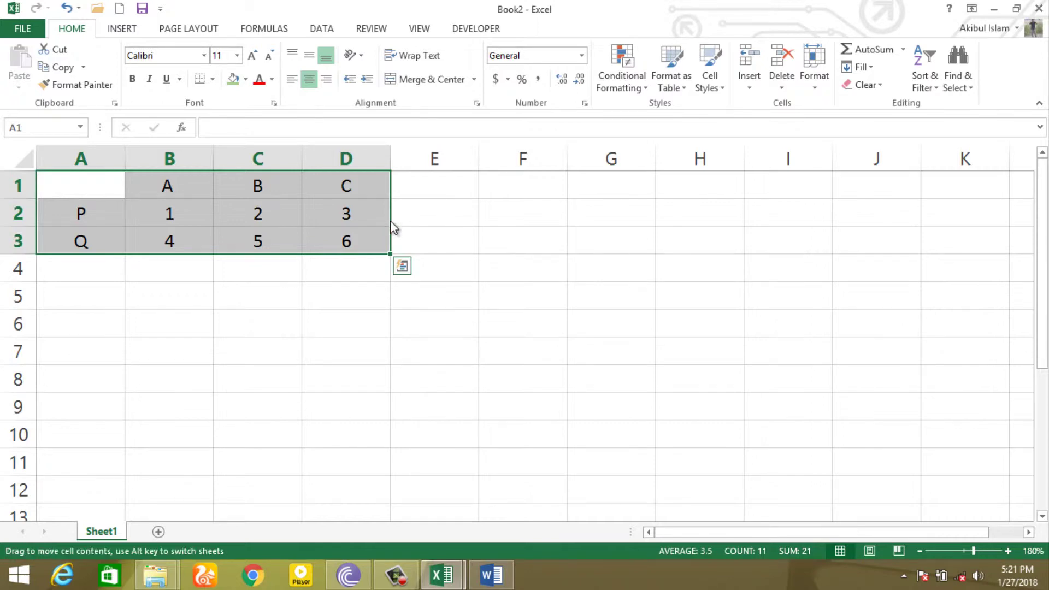
left_click_drag(391, 221, 837, 220)
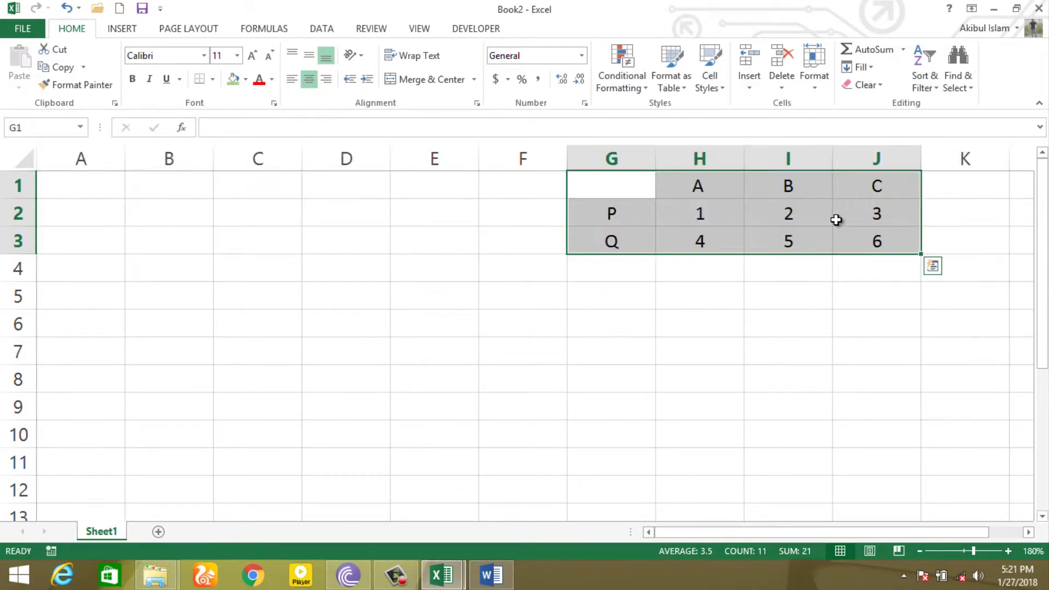
mouse_move(569, 238)
left_mouse_down()
mouse_move(382, 383)
mouse_move(113, 277)
left_mouse_up()
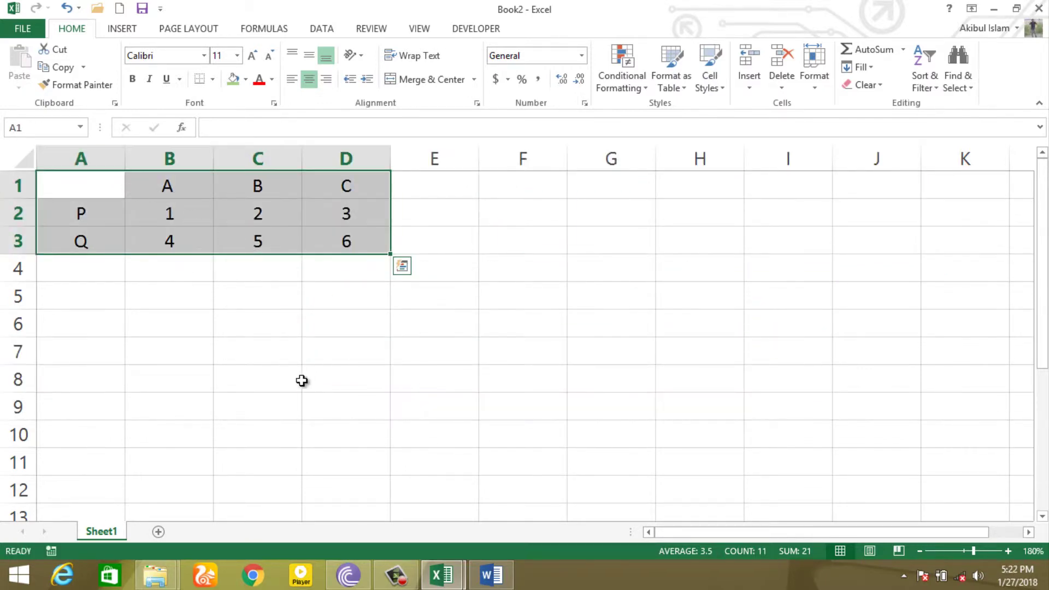
left_click(300, 379)
Ctrl-drag the A1:D3 table to G1:J3, so a copy appears there and the original stays.
left_click_drag(77, 189, 370, 243)
left_click_drag(392, 215, 869, 202)
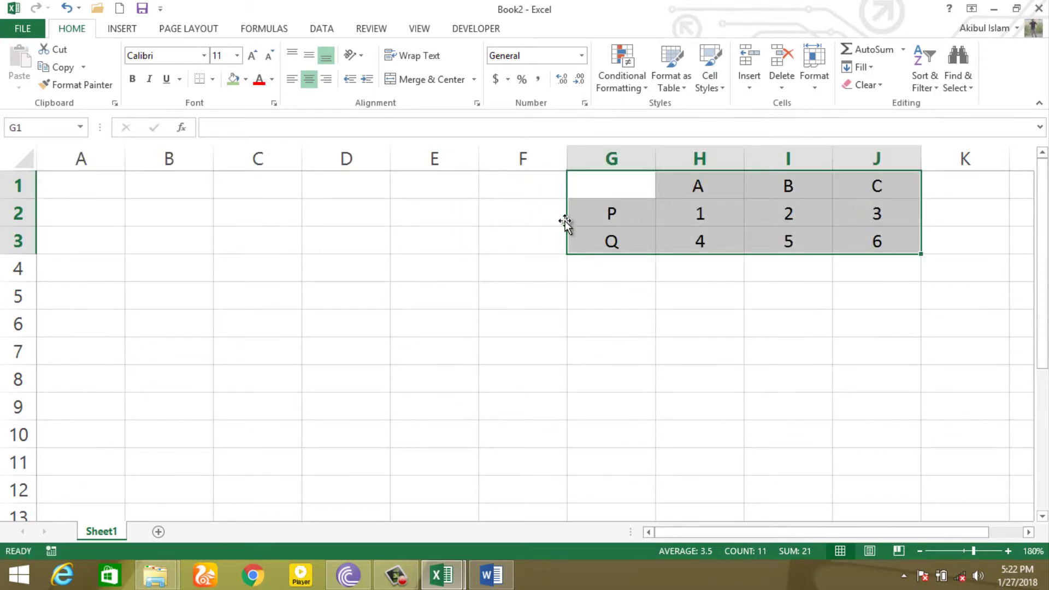
mouse_move(566, 221)
left_mouse_down()
mouse_move(29, 205)
mouse_move(378, 246)
left_mouse_up()
left_click(391, 290)
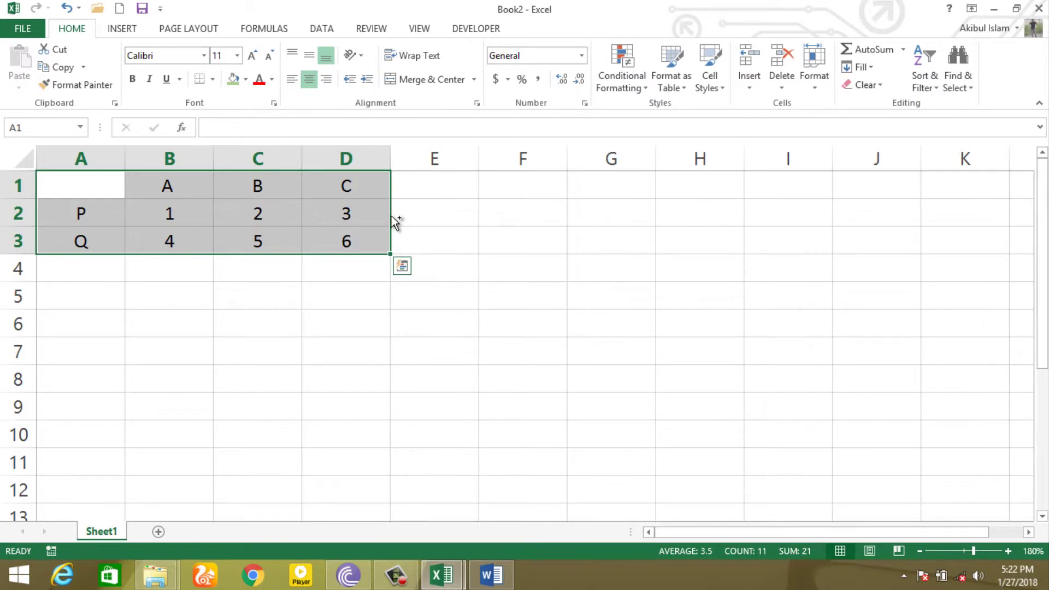
mouse_move(391, 217)
left_mouse_down()
mouse_move(886, 279)
mouse_move(871, 229)
left_mouse_up()
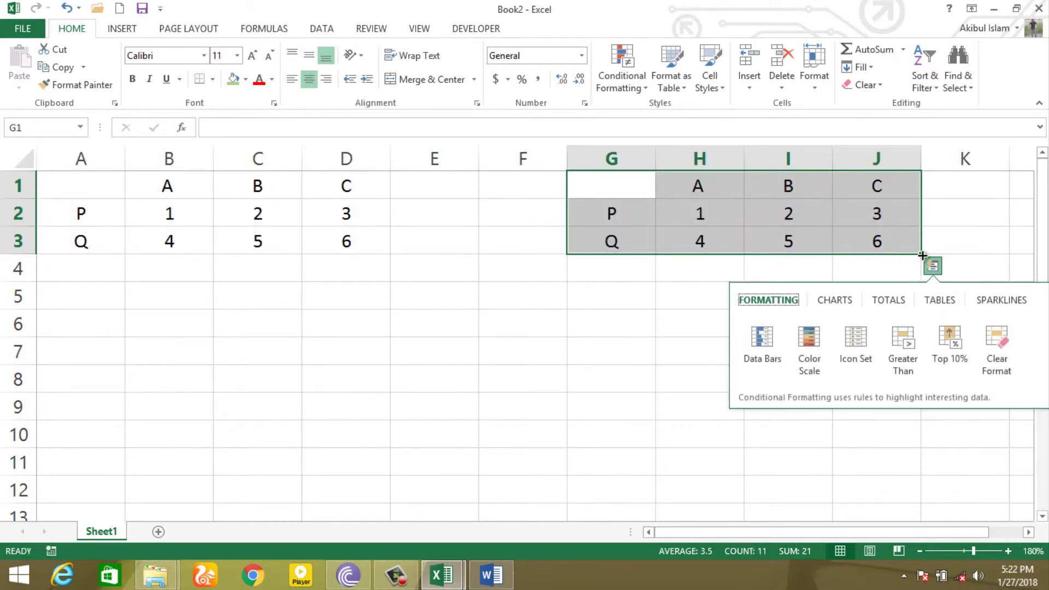
Add data bars to the copied numbers, then undo both the data bars and the G1:J3 copy.
left_click(758, 341)
key("ctrl+z")
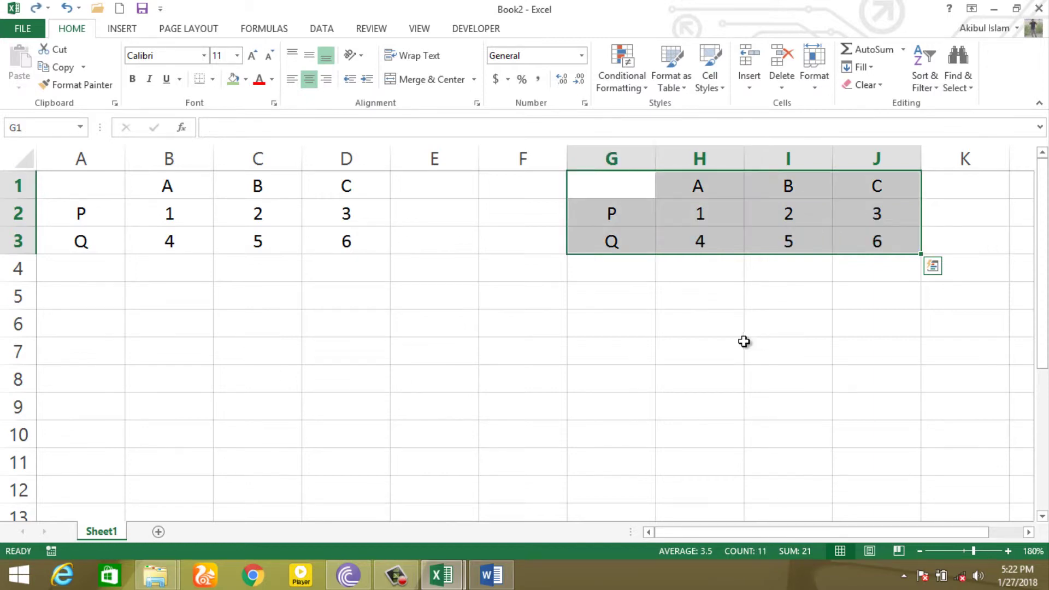
key("ctrl+z")
left_click(356, 290)
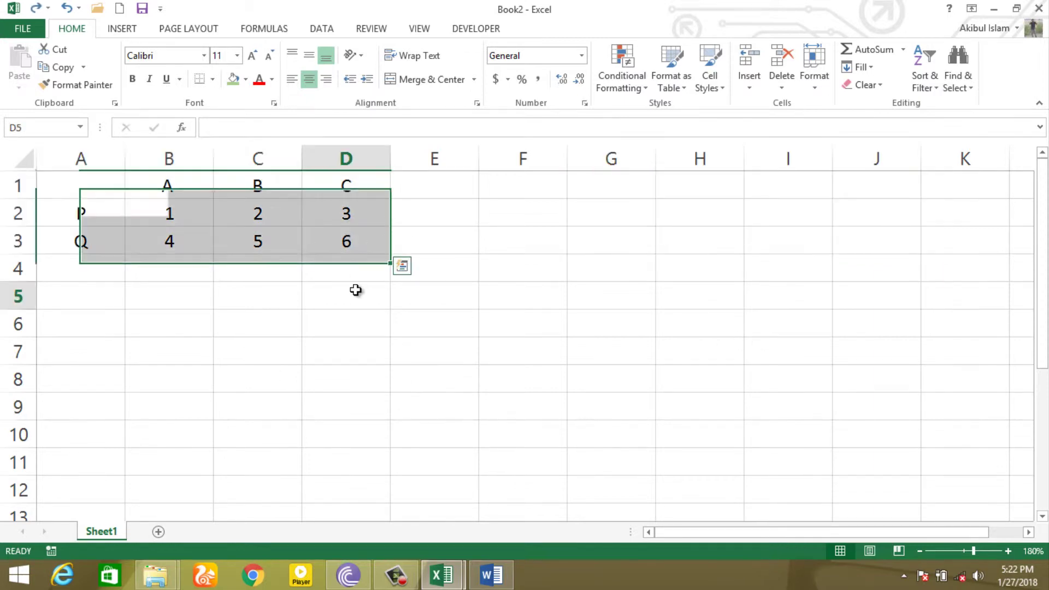
Copy the A1:D3 table into F1:I3 and dismiss the Quick Analysis popup.
left_click_drag(101, 185, 385, 232)
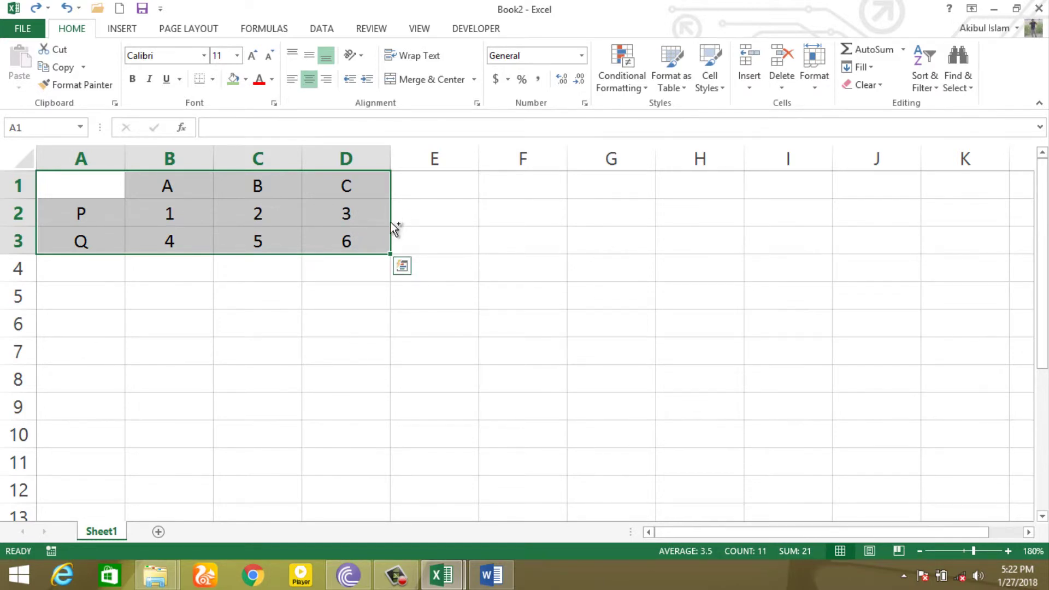
left_click_drag(397, 231, 829, 219)
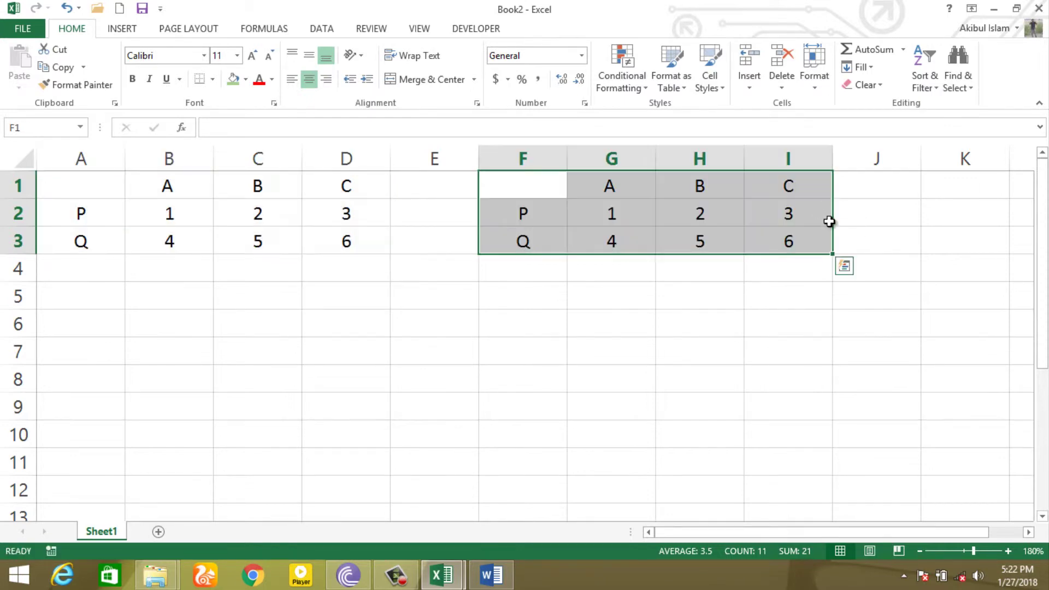
key("ctrl+q")
left_click(545, 297)
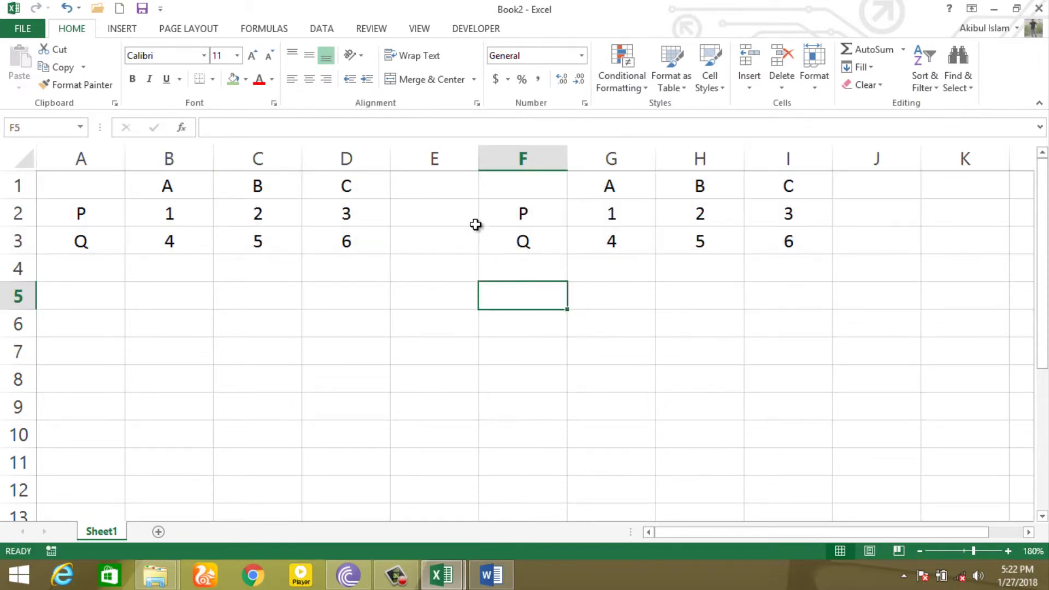
left_click_drag(546, 212, 647, 255)
left_click(398, 300)
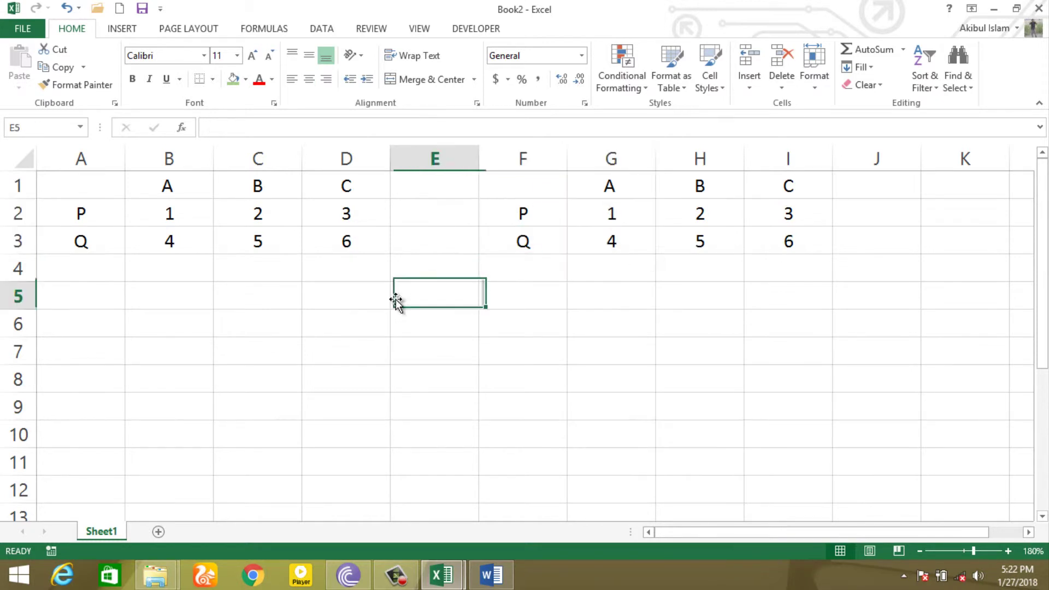
left_click_drag(350, 298, 196, 301)
left_click(200, 343)
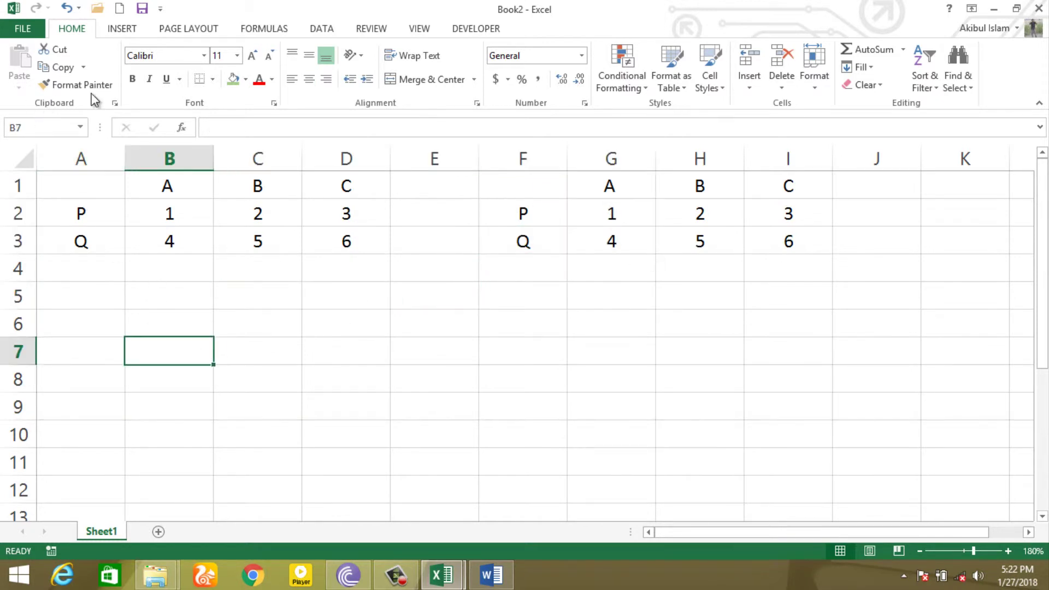
Enter 2 in C7, centred, with yellow fill and red bold text.
left_click(276, 361)
type("2")
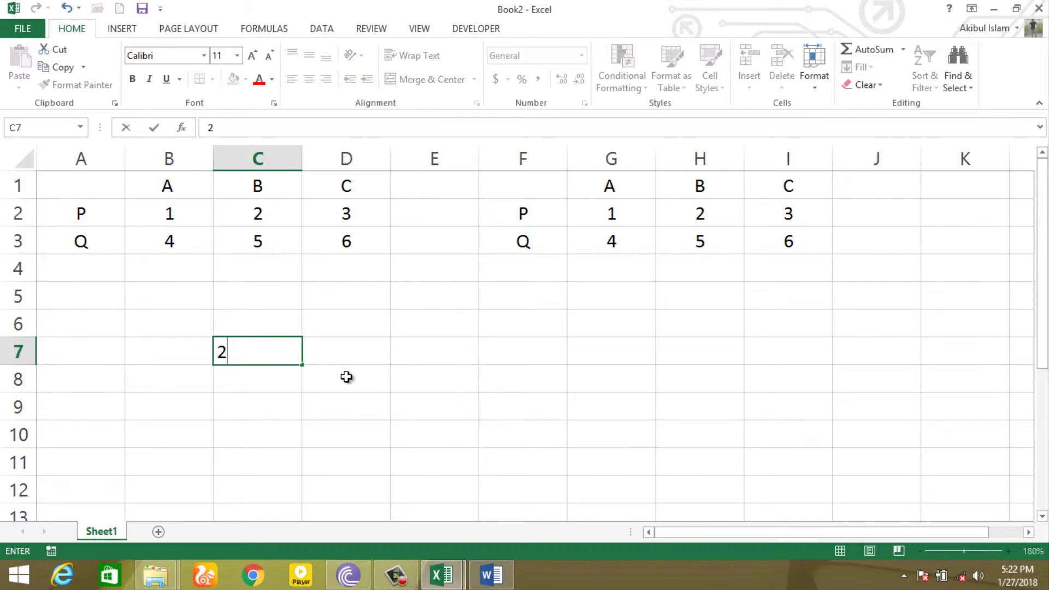
left_click(438, 406)
left_click(298, 356)
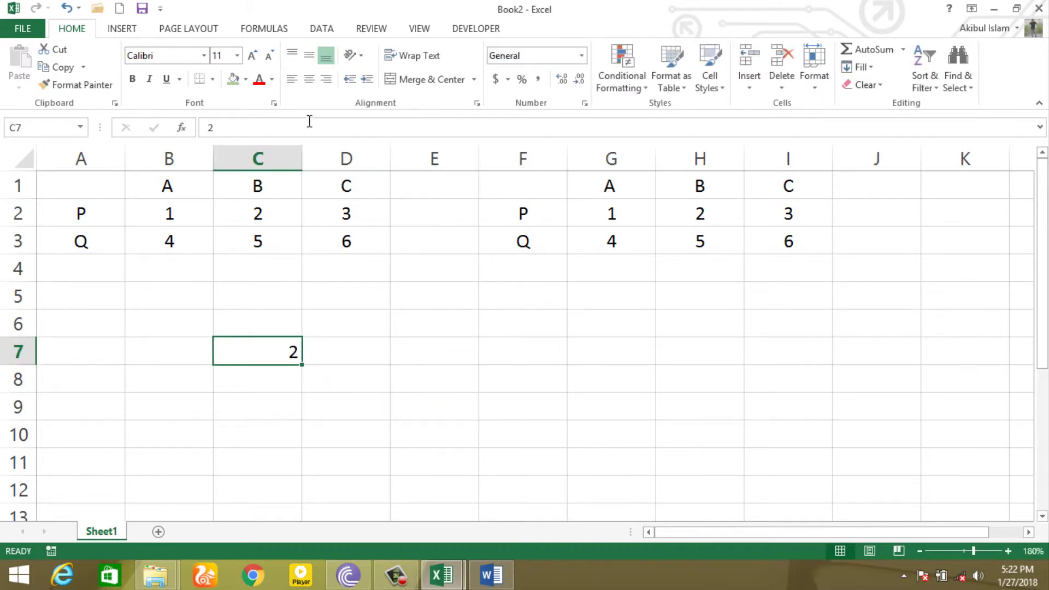
left_click(309, 82)
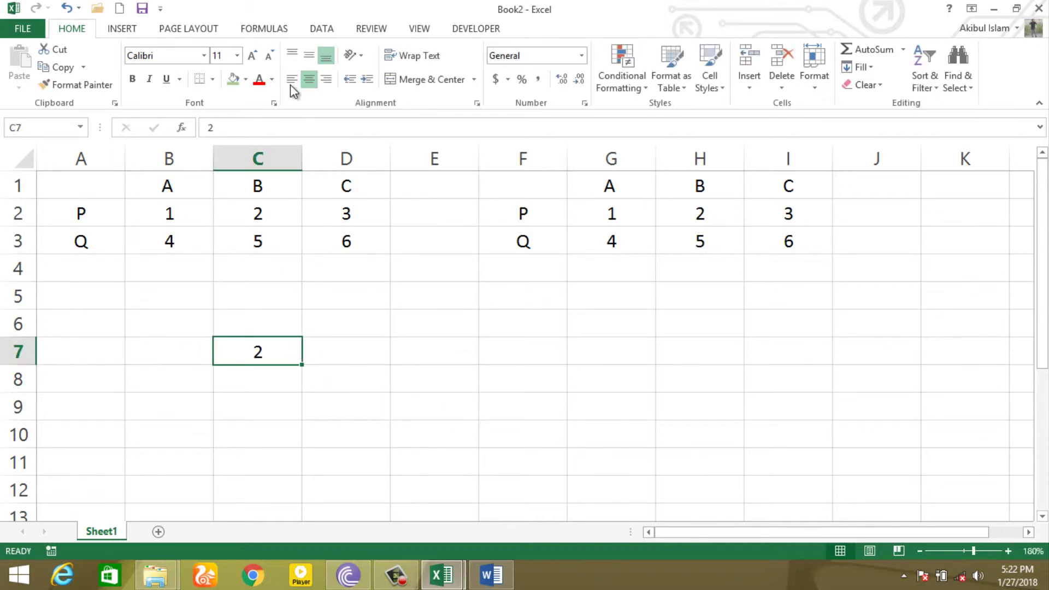
left_click(247, 80)
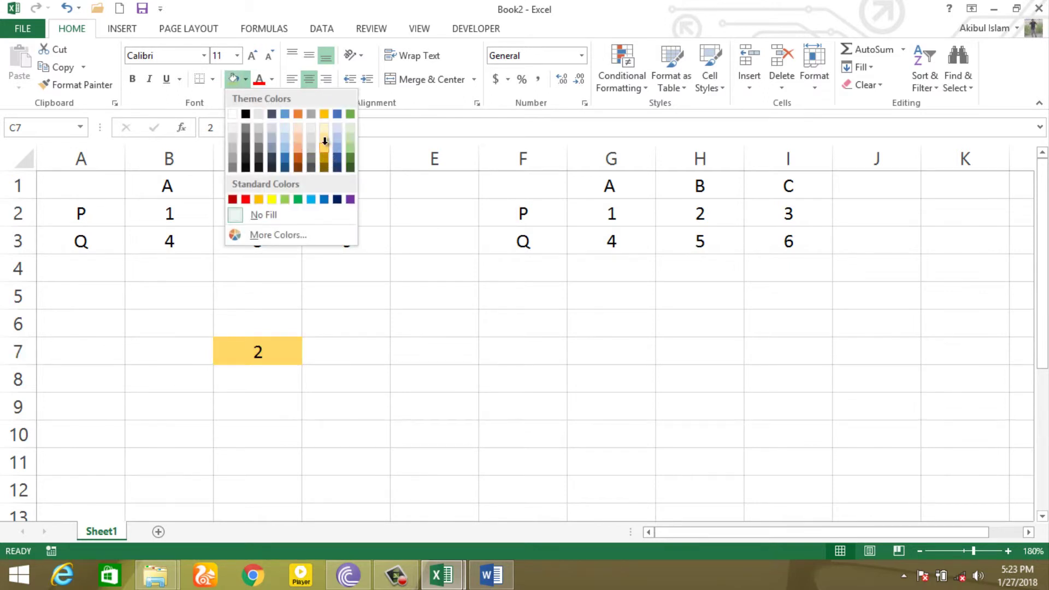
left_click(324, 137)
left_click(263, 80)
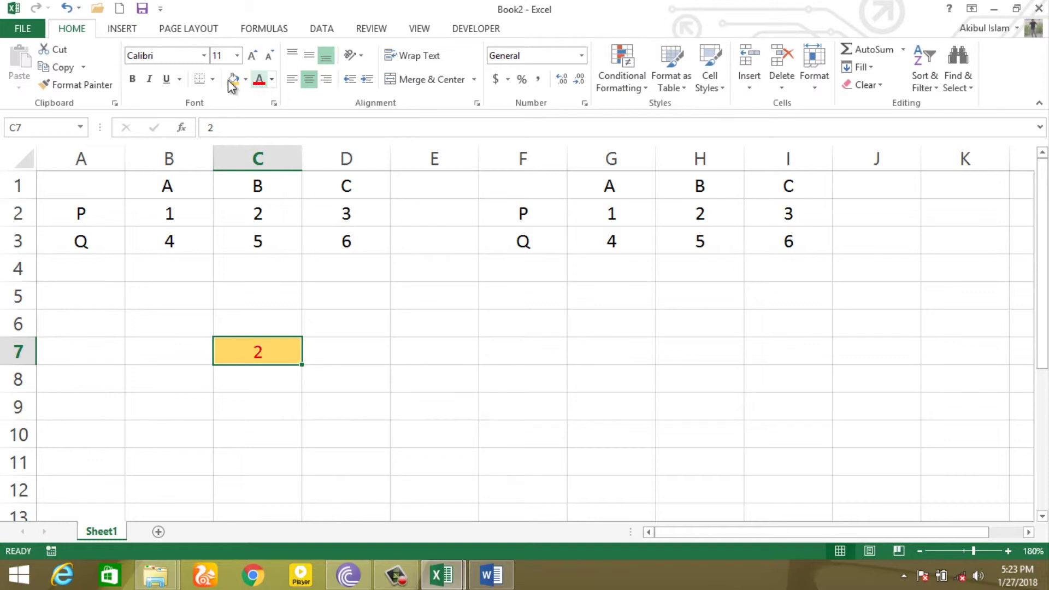
left_click(134, 79)
Enter 3, 4 and 5 into F7:F9, then reselect C7.
left_click(540, 352)
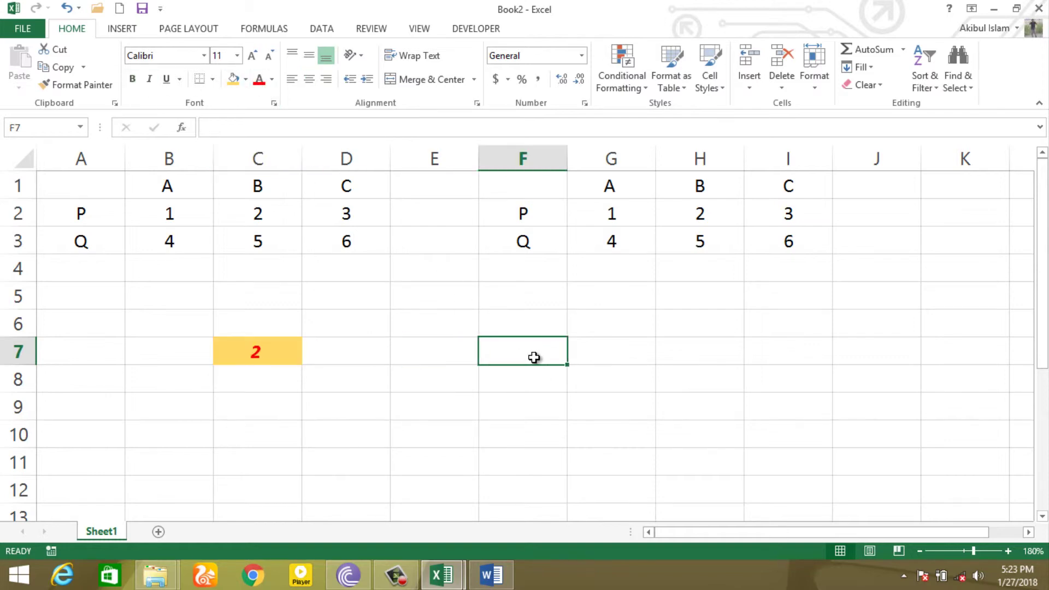
type("3")
key("Return")
type("4")
key("Return")
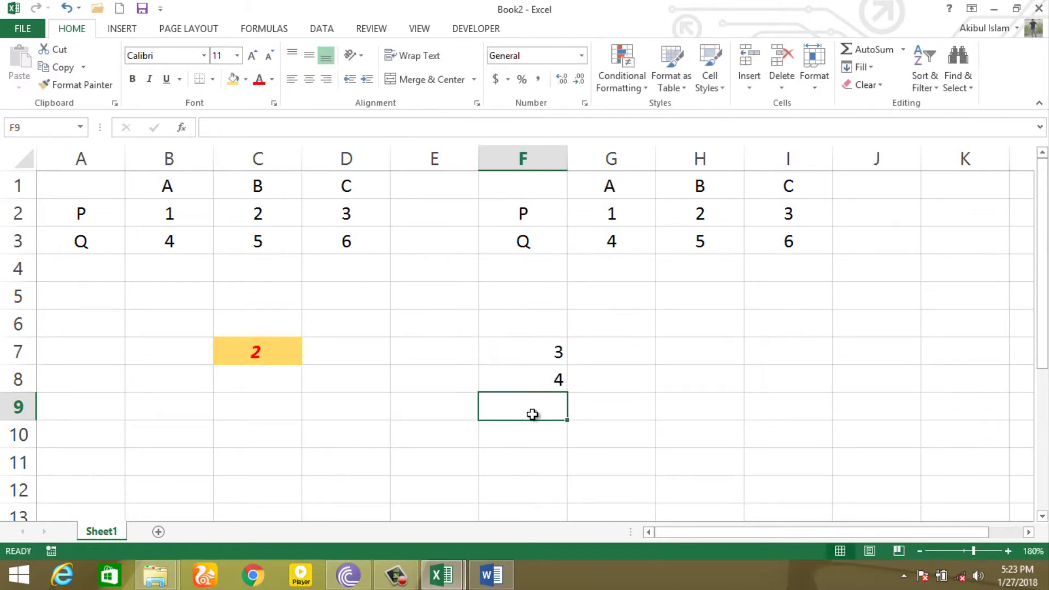
type("5")
left_click(606, 440)
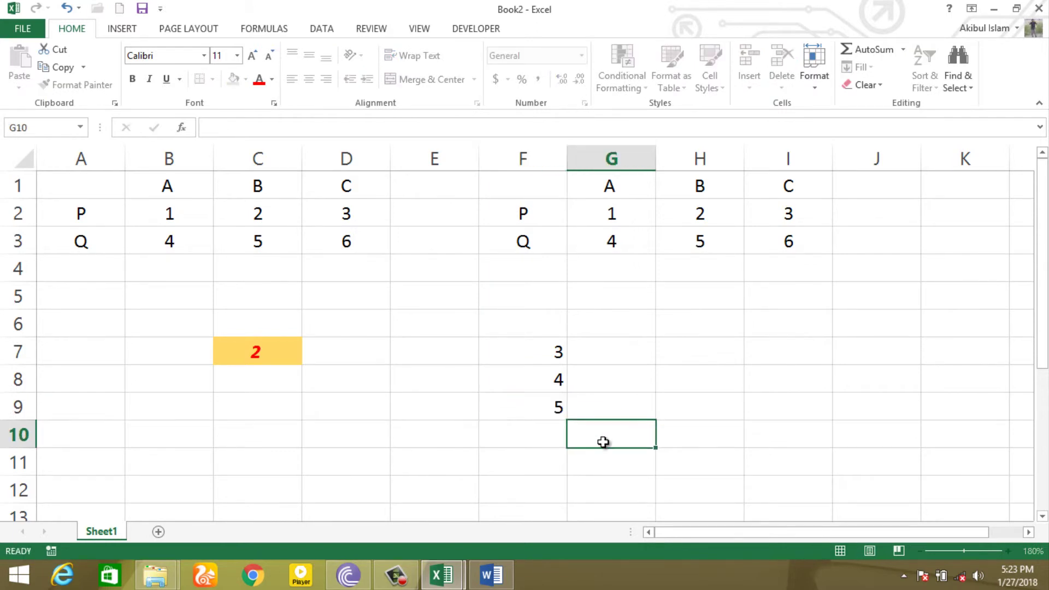
left_click(295, 357)
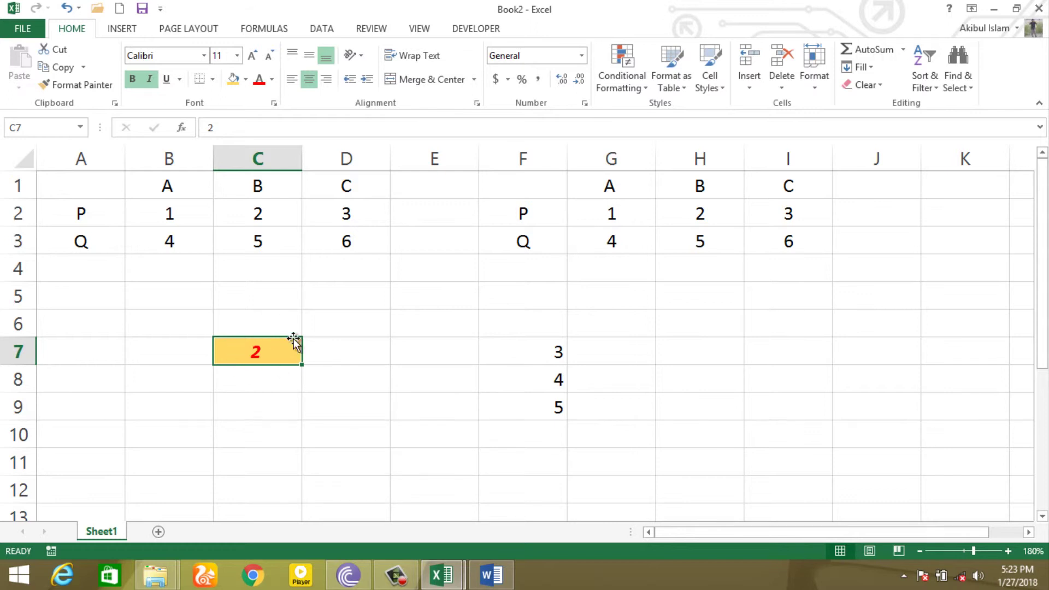
left_click(517, 358)
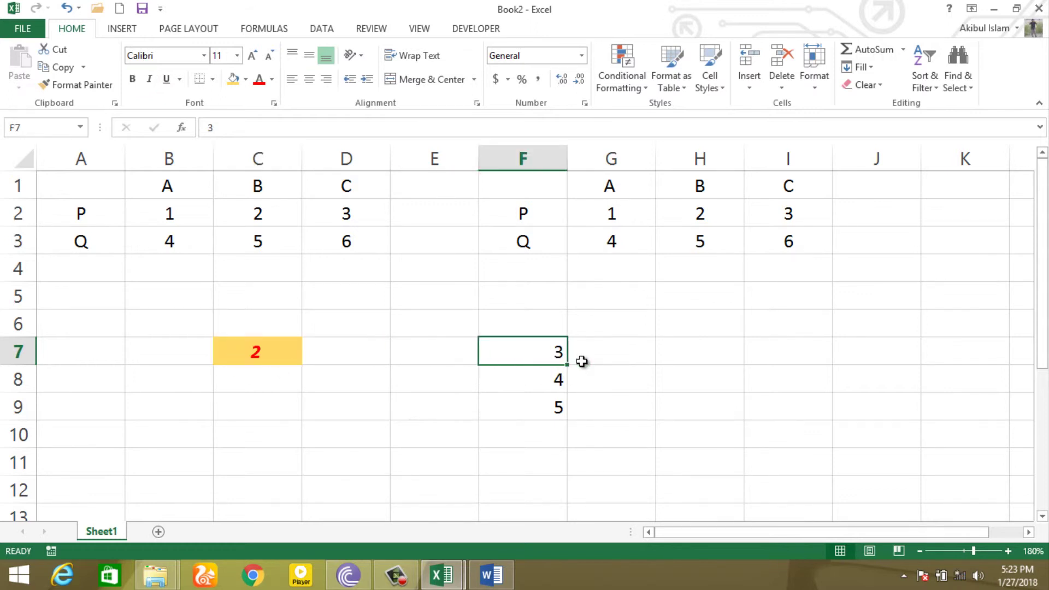
left_click(602, 359)
left_click(282, 361)
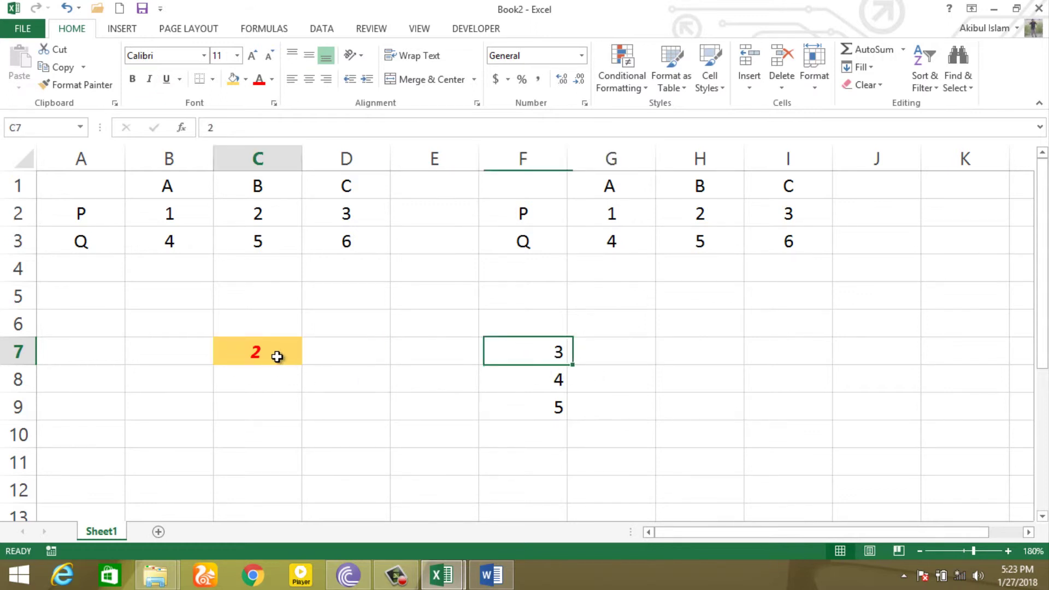
left_click(54, 85)
left_click(474, 382)
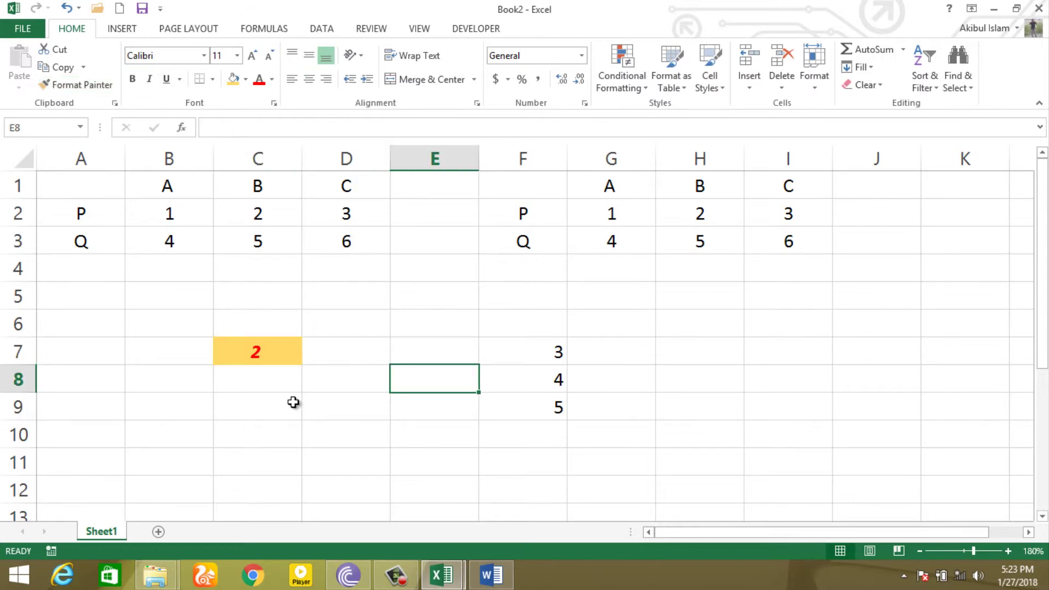
left_click(276, 356)
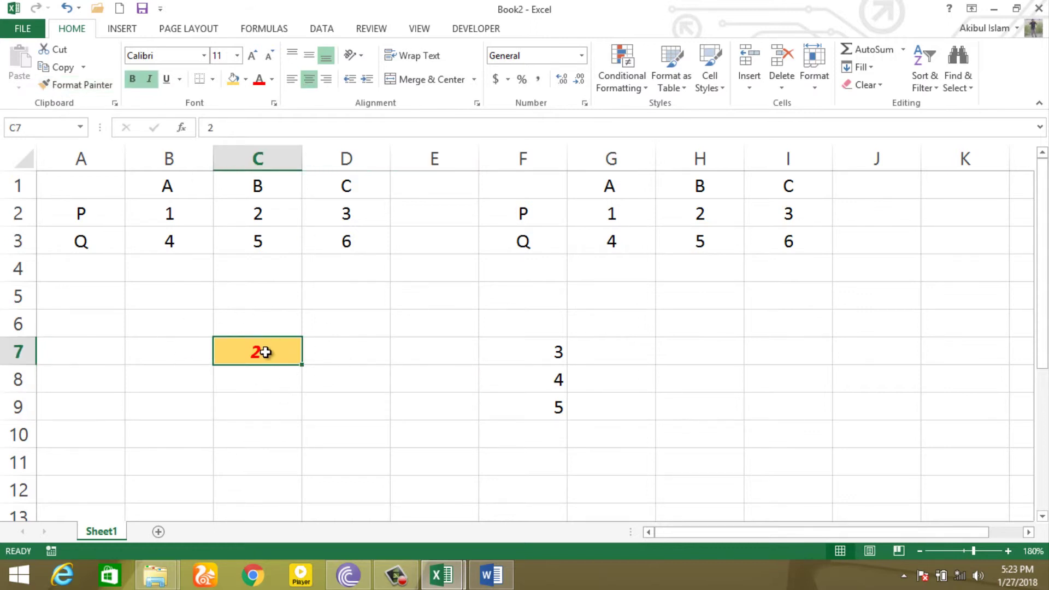
left_click(77, 85)
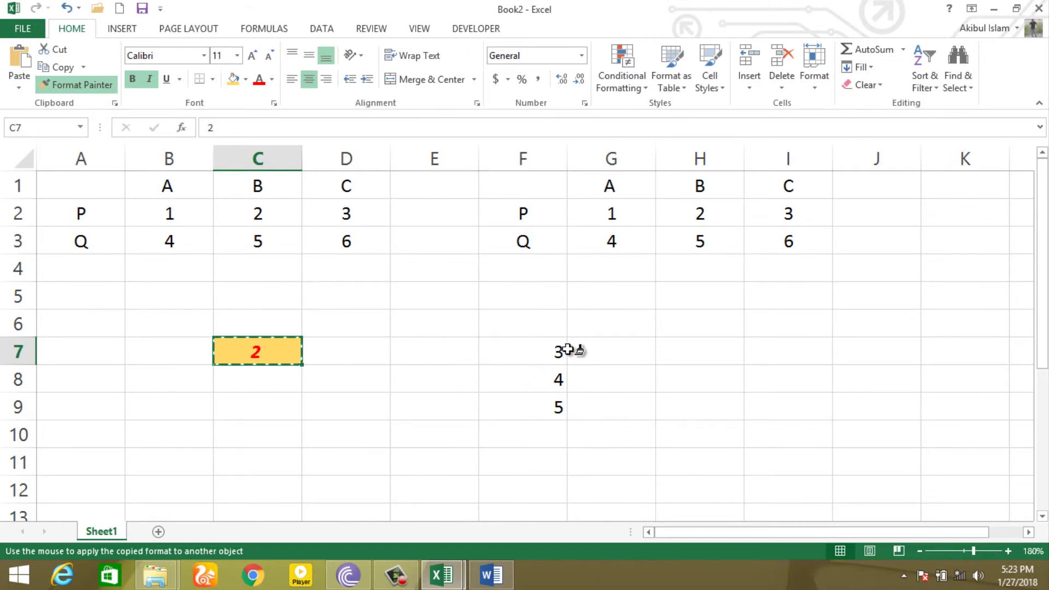
left_click(535, 349)
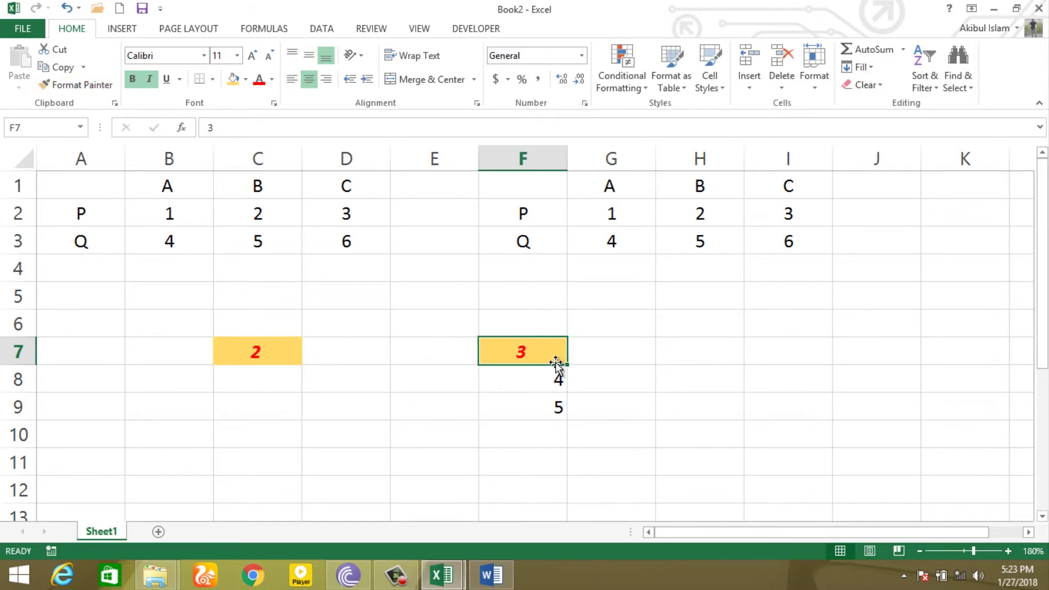
key("ctrl+z")
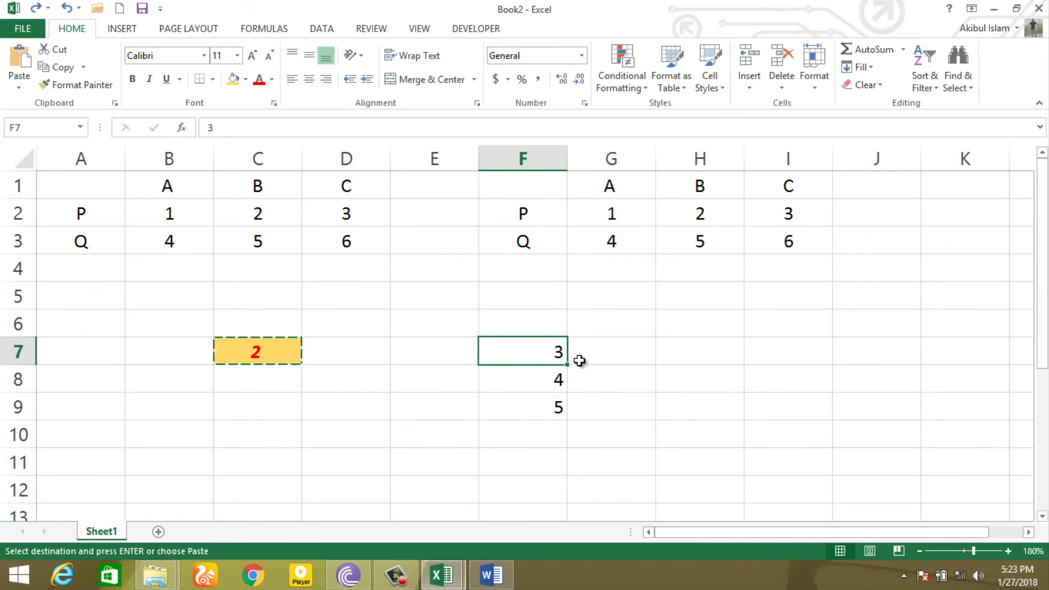
key("ctrl+y")
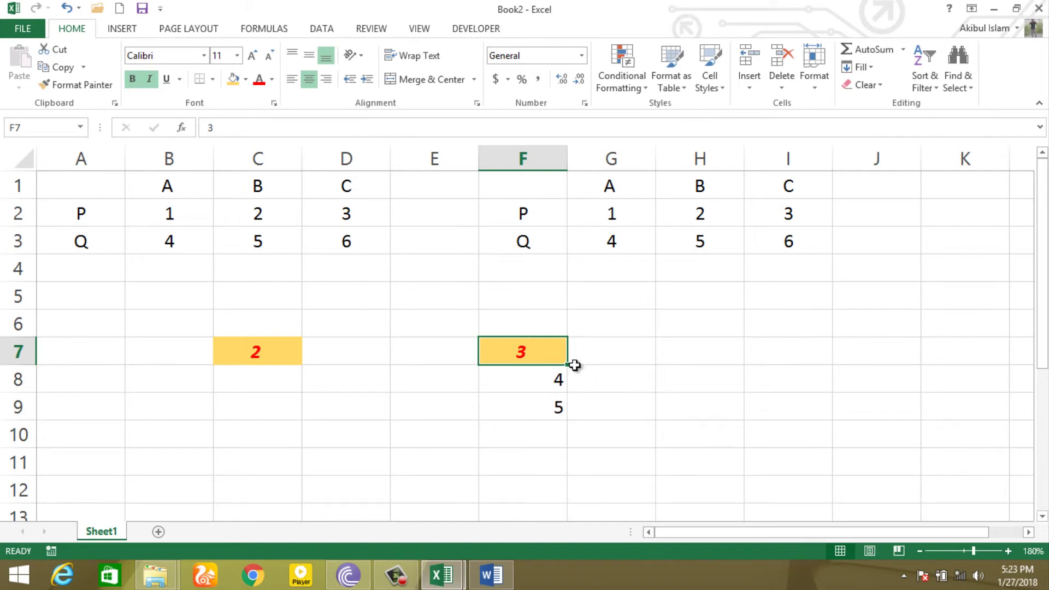
key("ctrl+z")
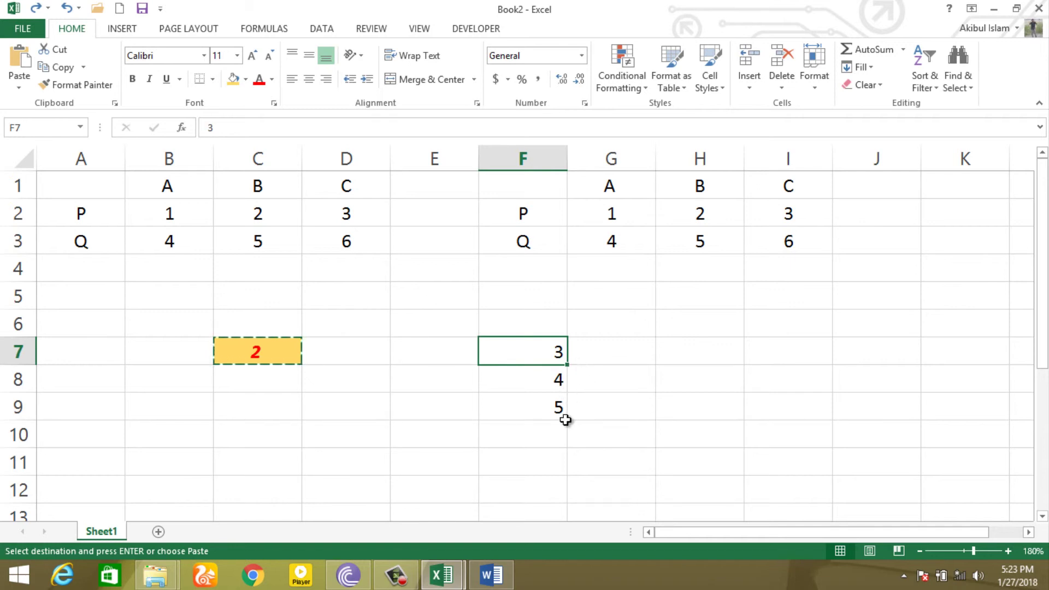
key("Escape")
left_click(309, 374)
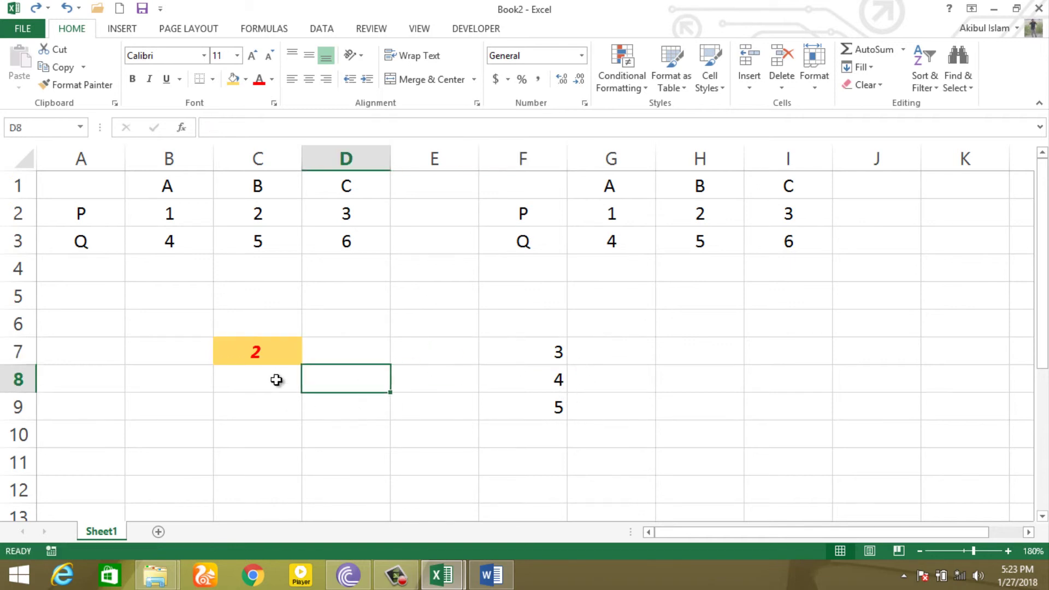
left_click(278, 356)
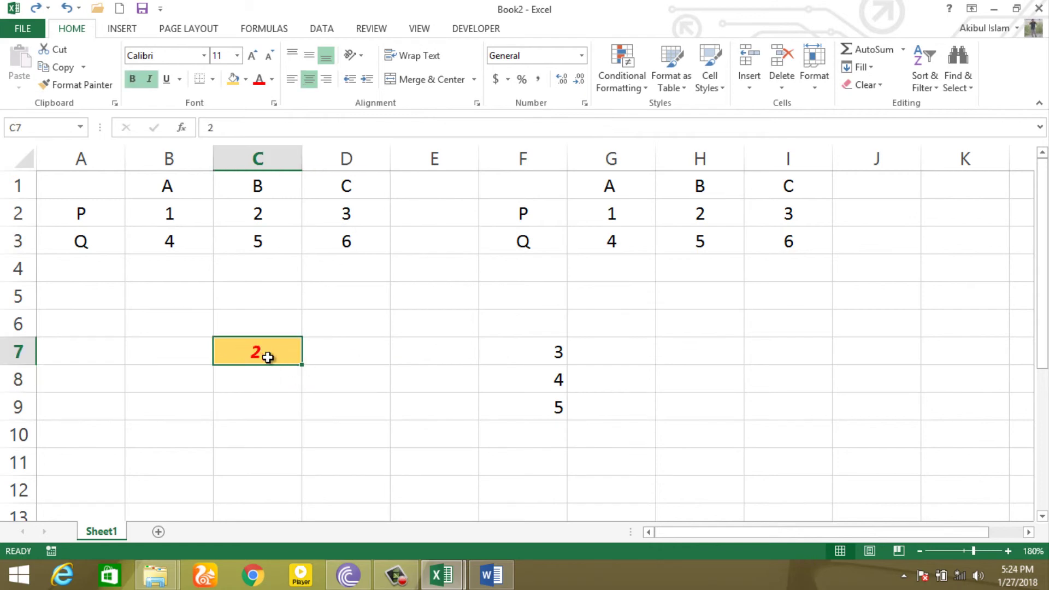
Use Format Painter to copy C7's yellow fill and red bold italic style onto F7, F8 and F9.
left_click(79, 87)
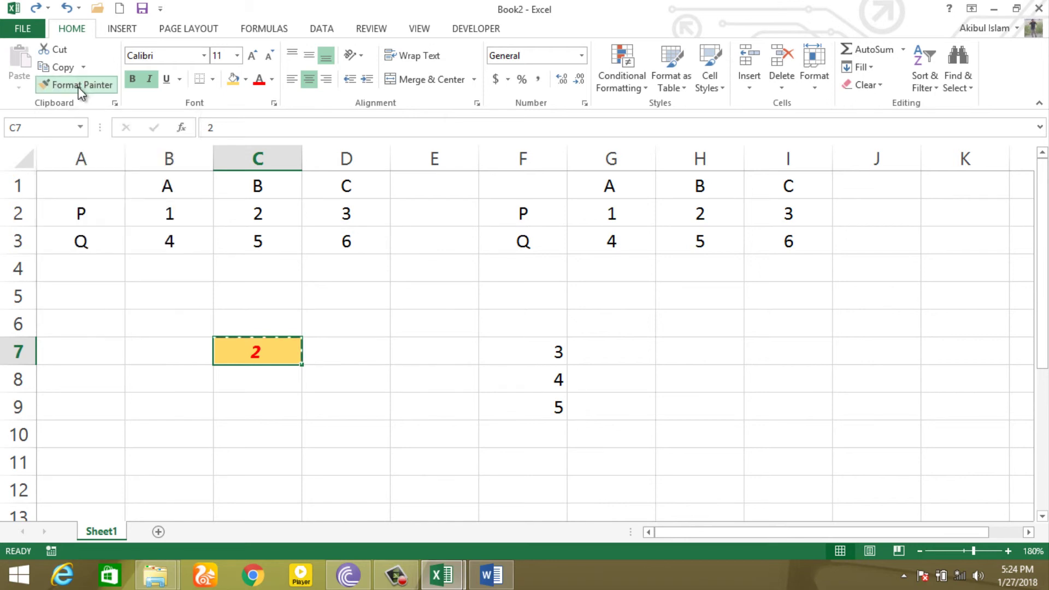
left_click(541, 347)
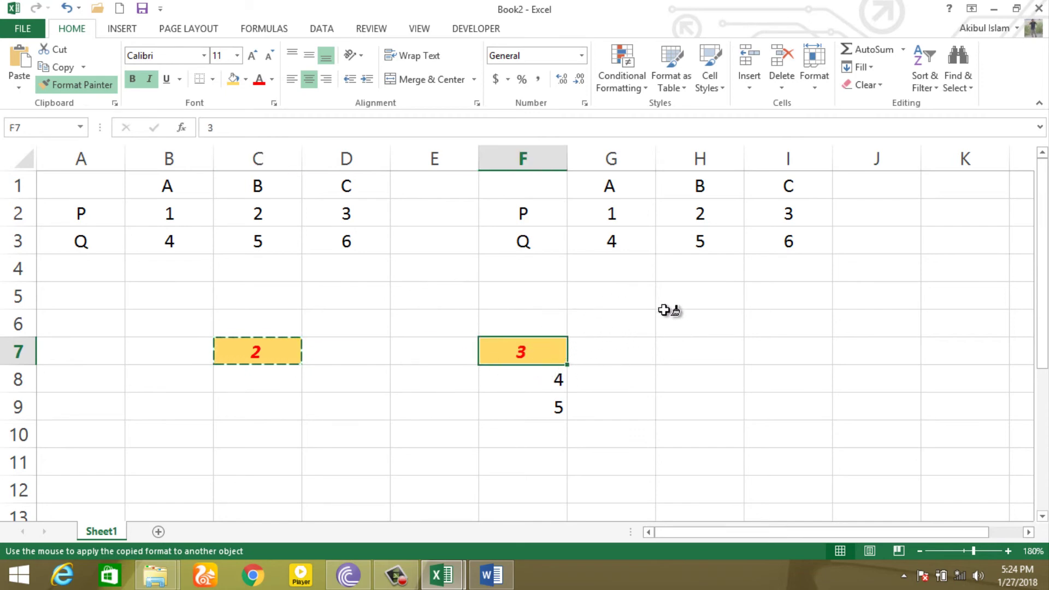
left_click(558, 382)
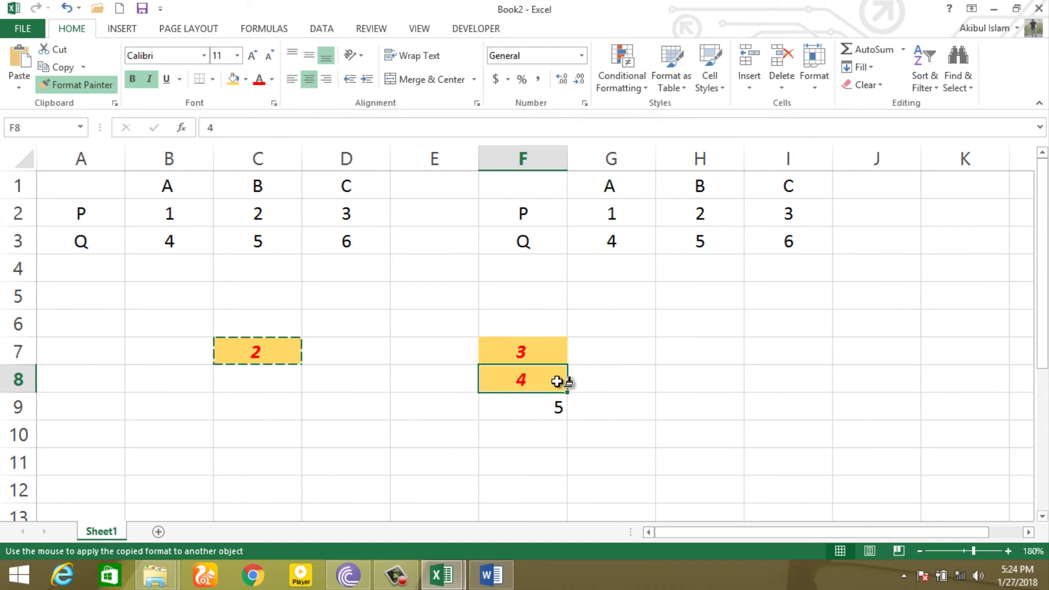
left_click(522, 406)
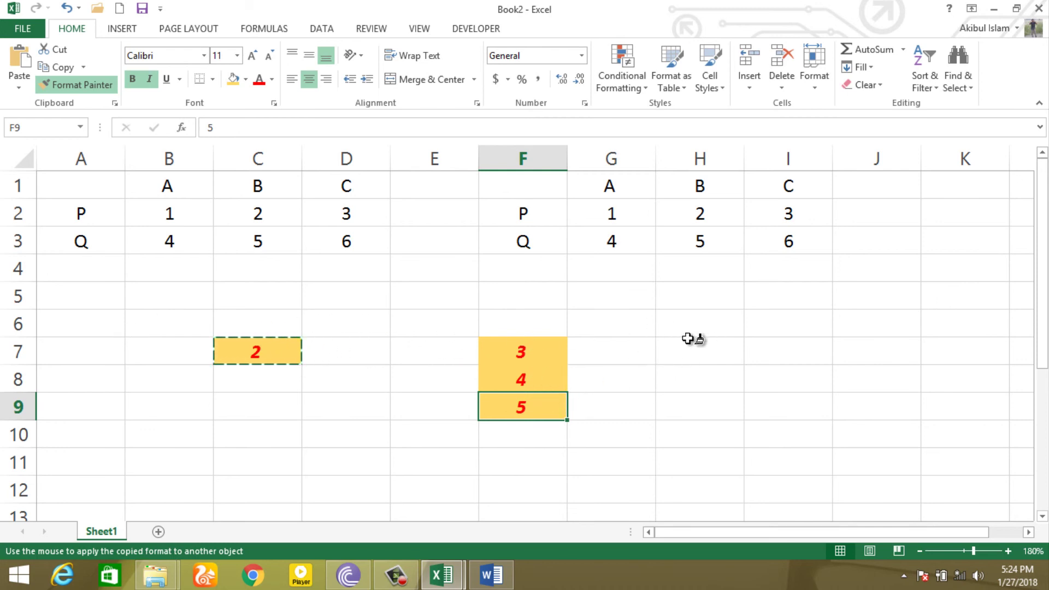
key("Escape")
key("Escape")
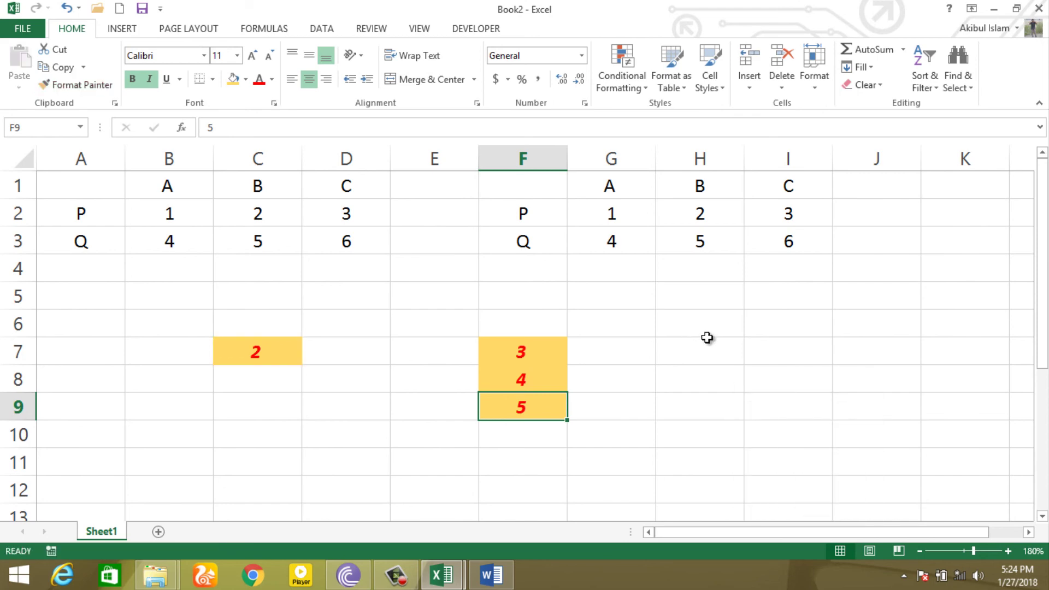